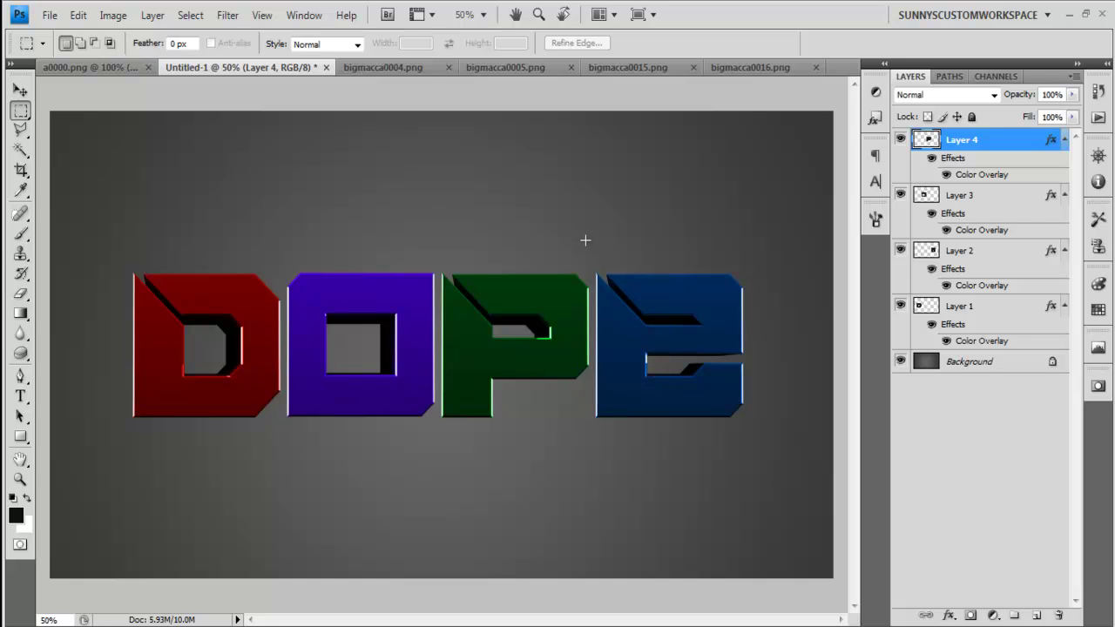
- Marquee around the blue E and the green P, then deselect
left_click_drag(590, 244, 593, 213)
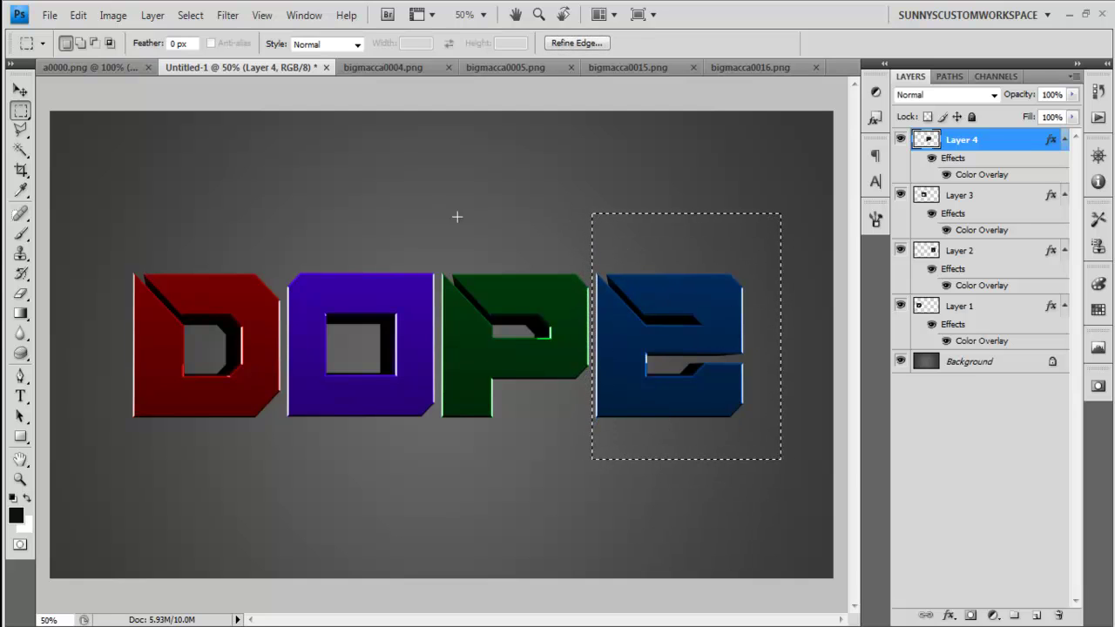
left_click_drag(434, 236, 565, 443)
left_click(592, 457)
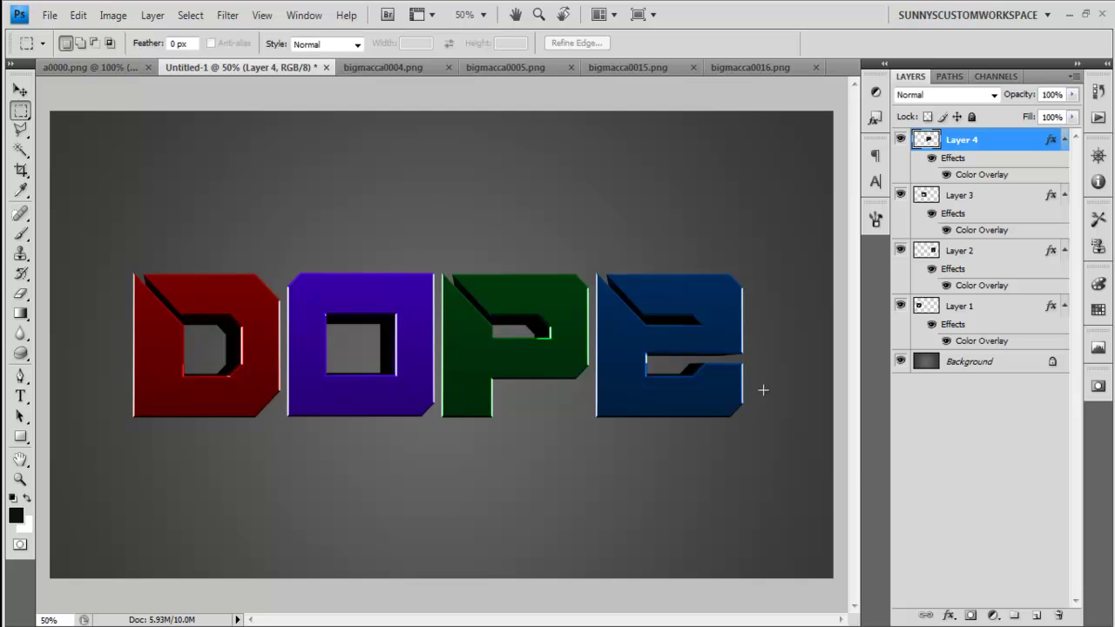
- Hide and re-show the P, O and E letter layers in turn
left_click(901, 141)
left_click(901, 140)
left_click(901, 196)
left_click(901, 195)
left_click(901, 251)
left_click(901, 251)
- Marquee the whole word DOPE, then the D, clearing each selection
left_click_drag(444, 382, 217, 250)
left_click(122, 289)
left_click_drag(80, 504, 243, 291)
left_click(278, 368)
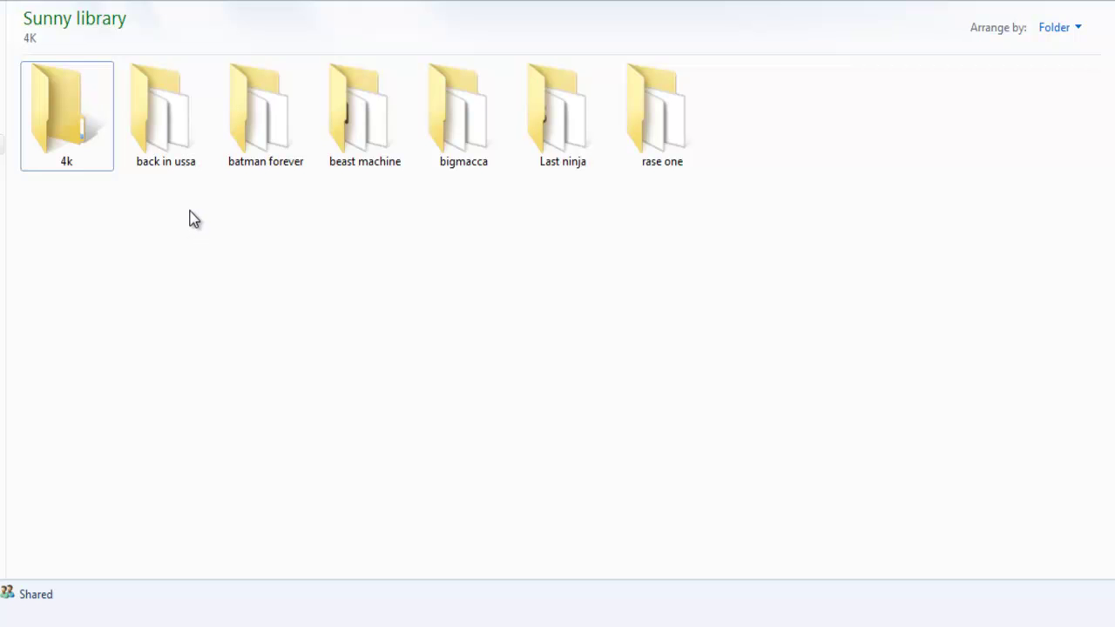
left_click(185, 163)
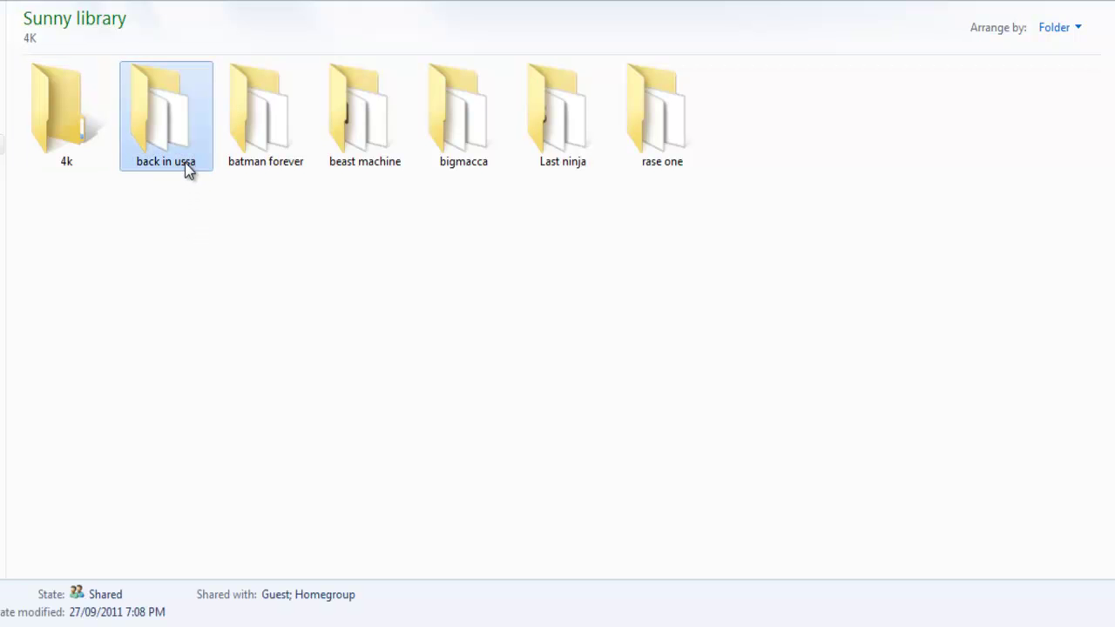
left_click(242, 169)
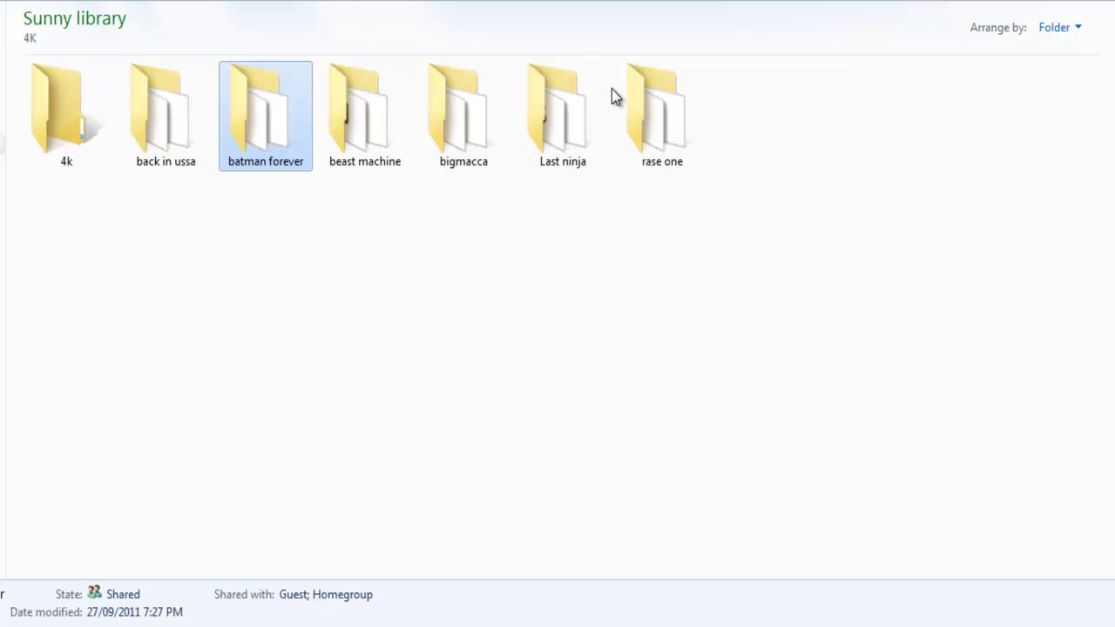
double_click(160, 152)
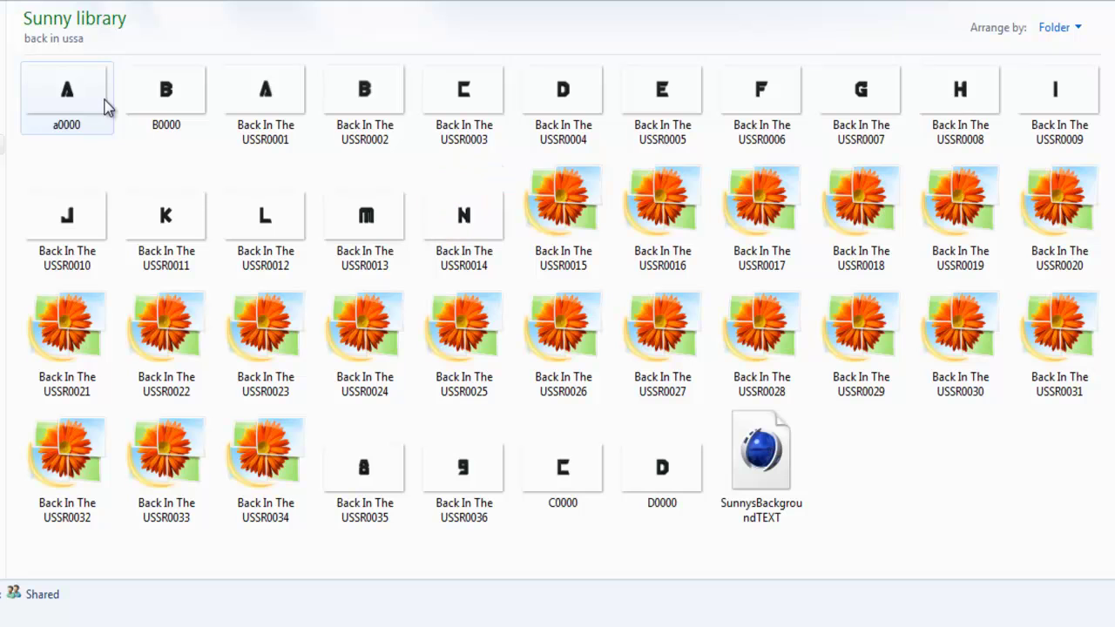
left_click(105, 106)
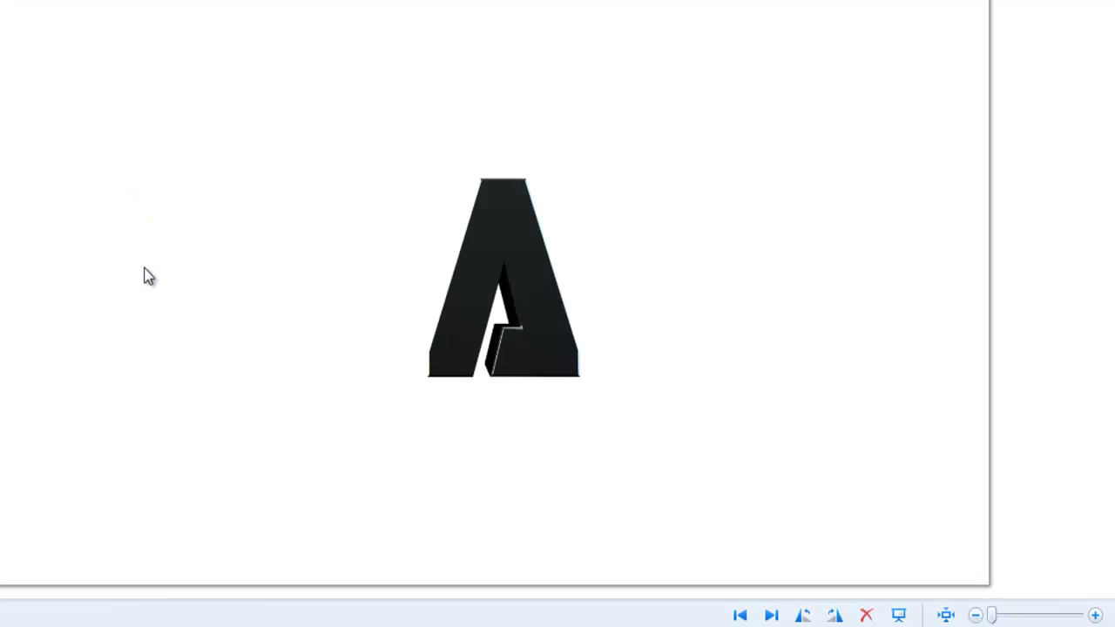
left_click(772, 616)
left_click(772, 616)
left_click(772, 617)
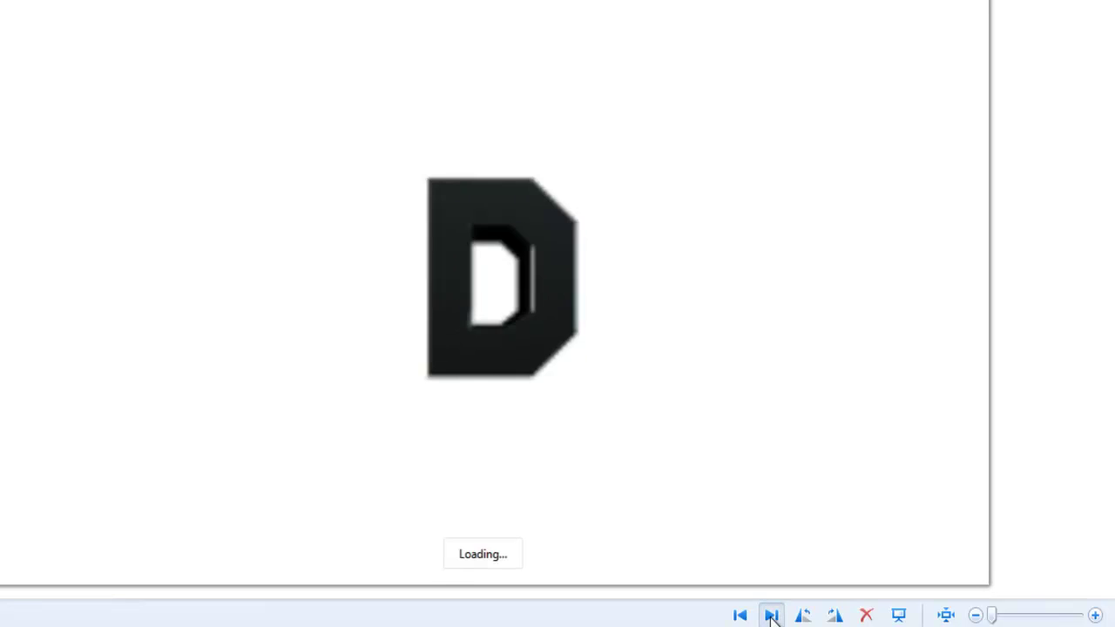
left_click(772, 616)
left_click(772, 616)
left_click(772, 616)
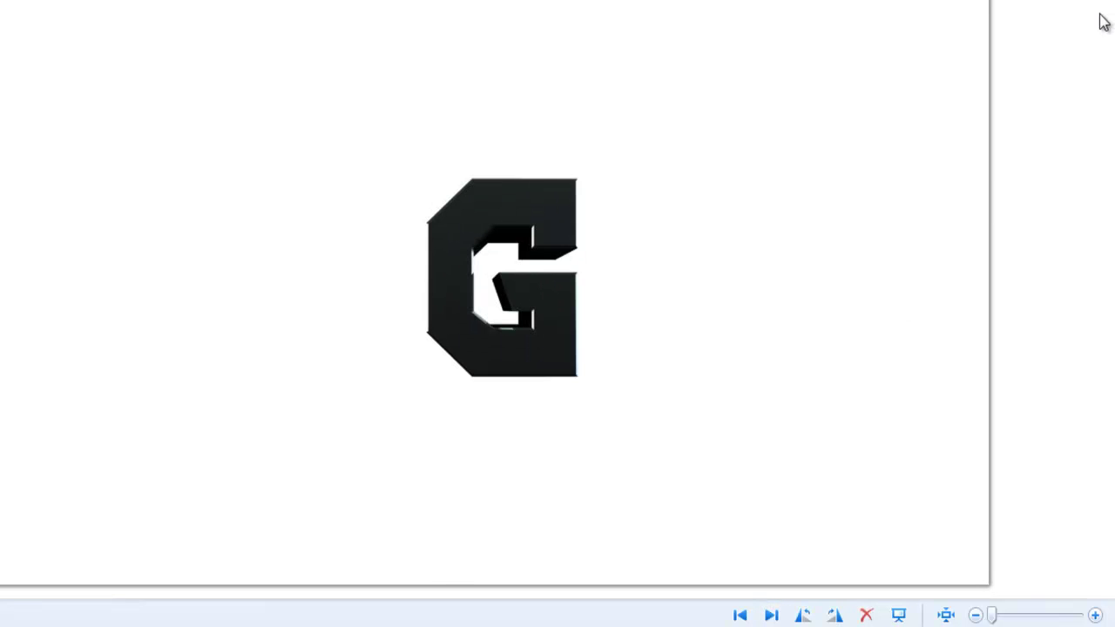
key("alt+F4")
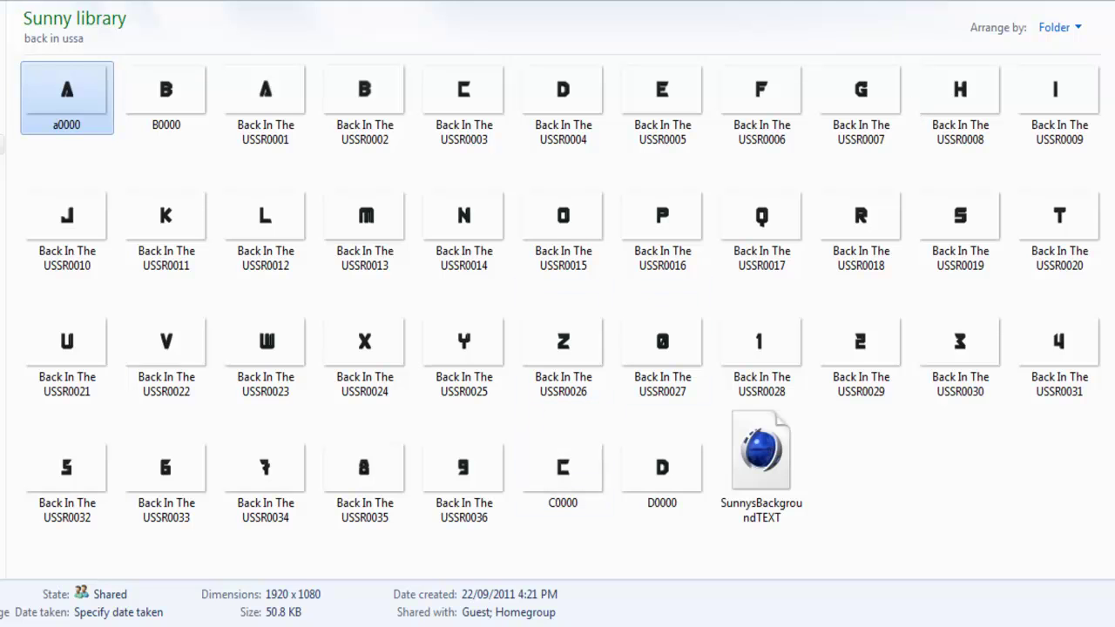
key("BackSpace")
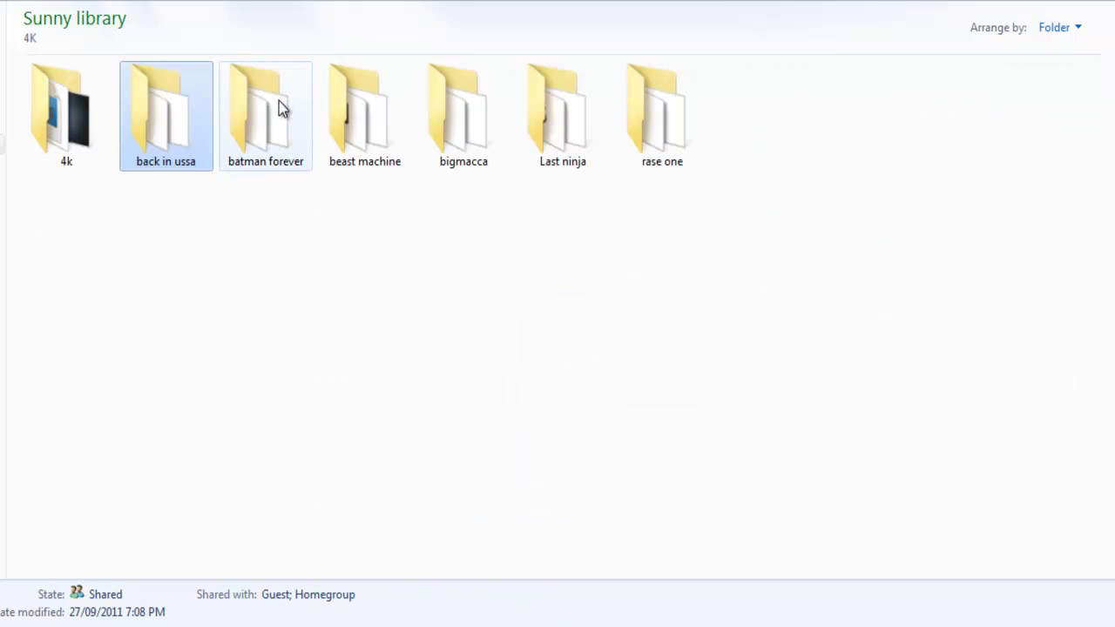
double_click(279, 101)
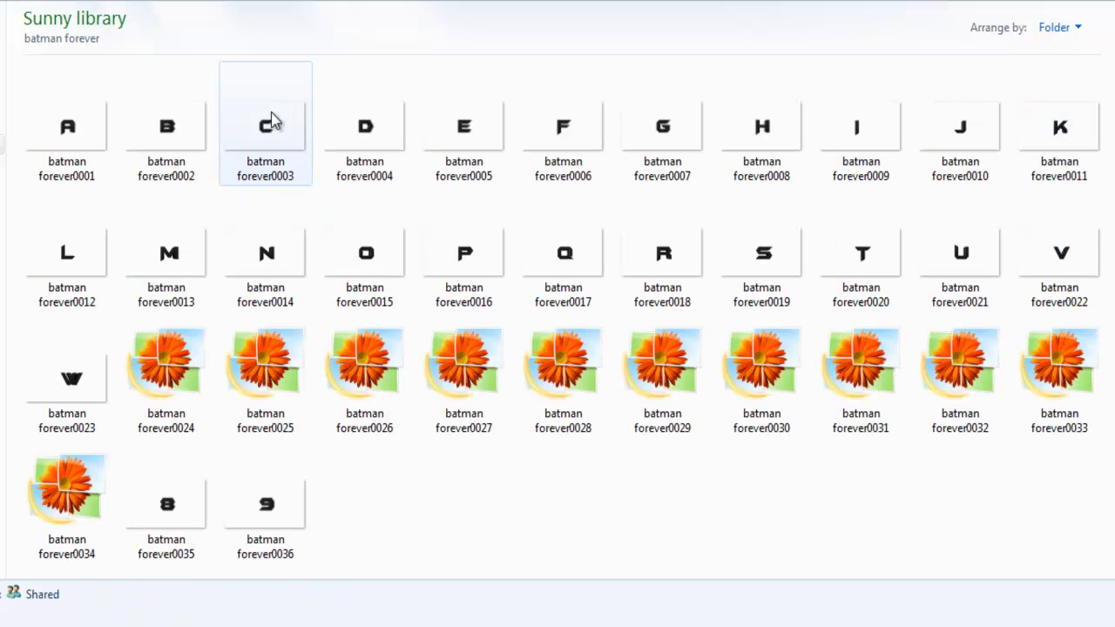
double_click(95, 168)
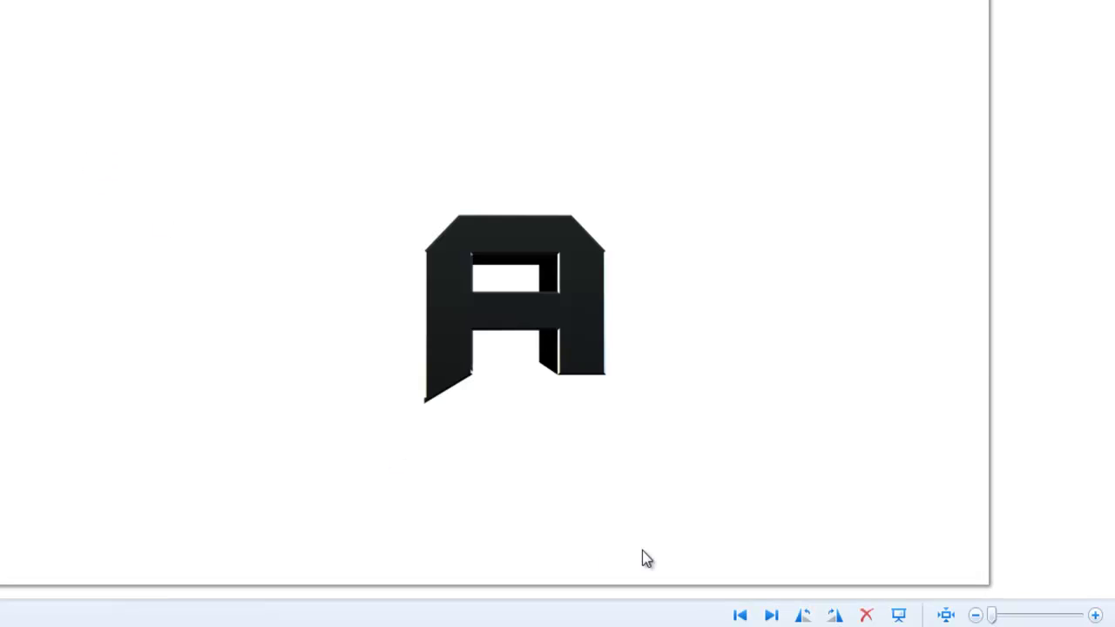
left_click(781, 615)
left_click(774, 615)
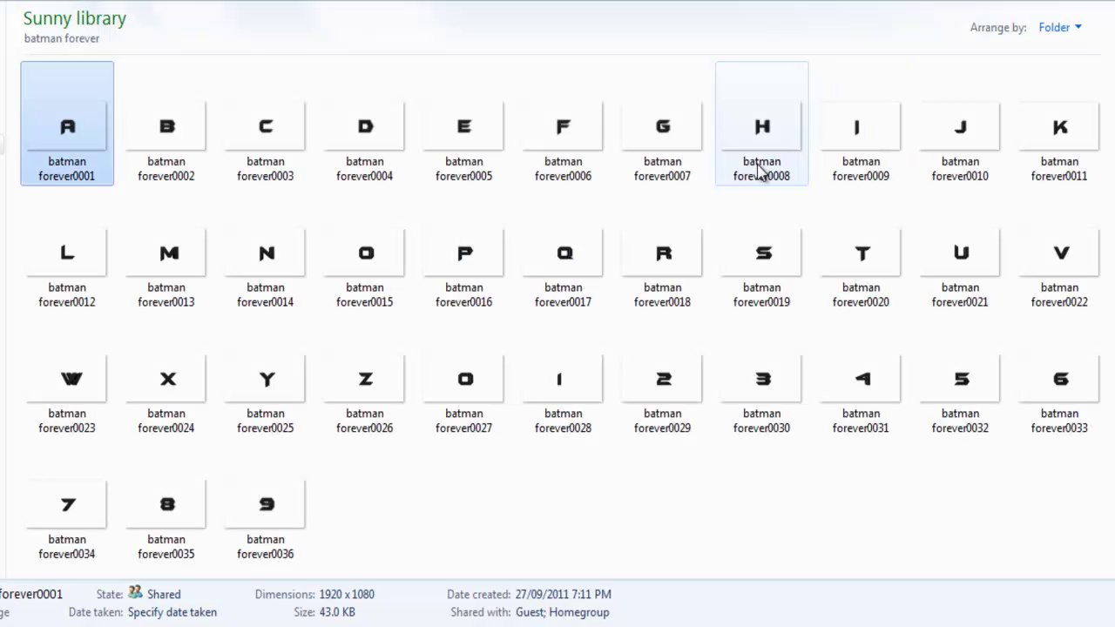
left_click(759, 170)
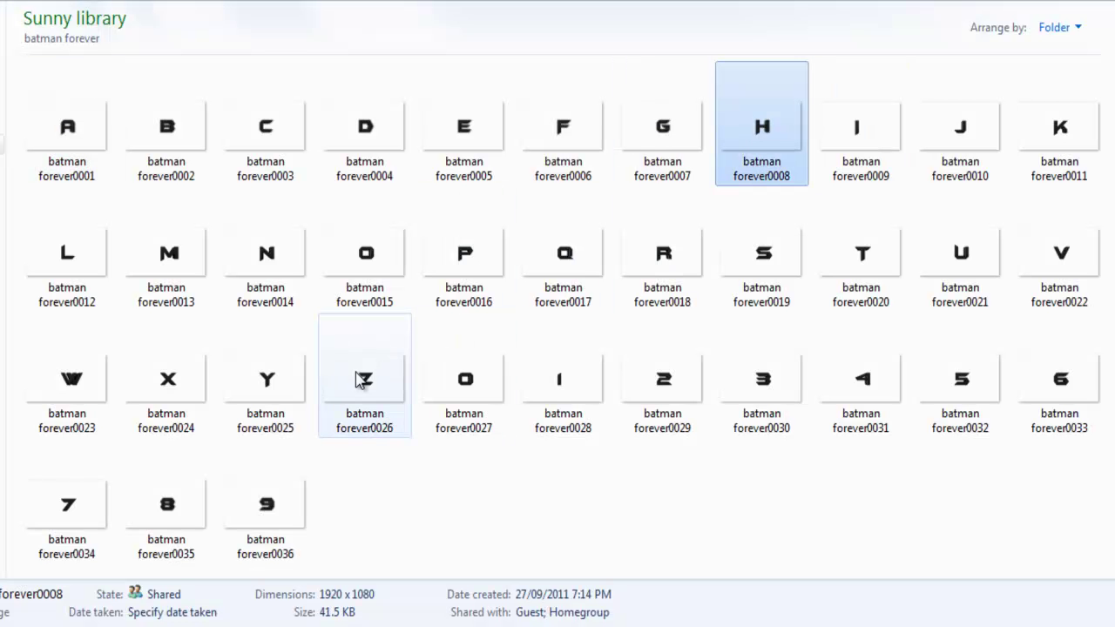
left_click(475, 381)
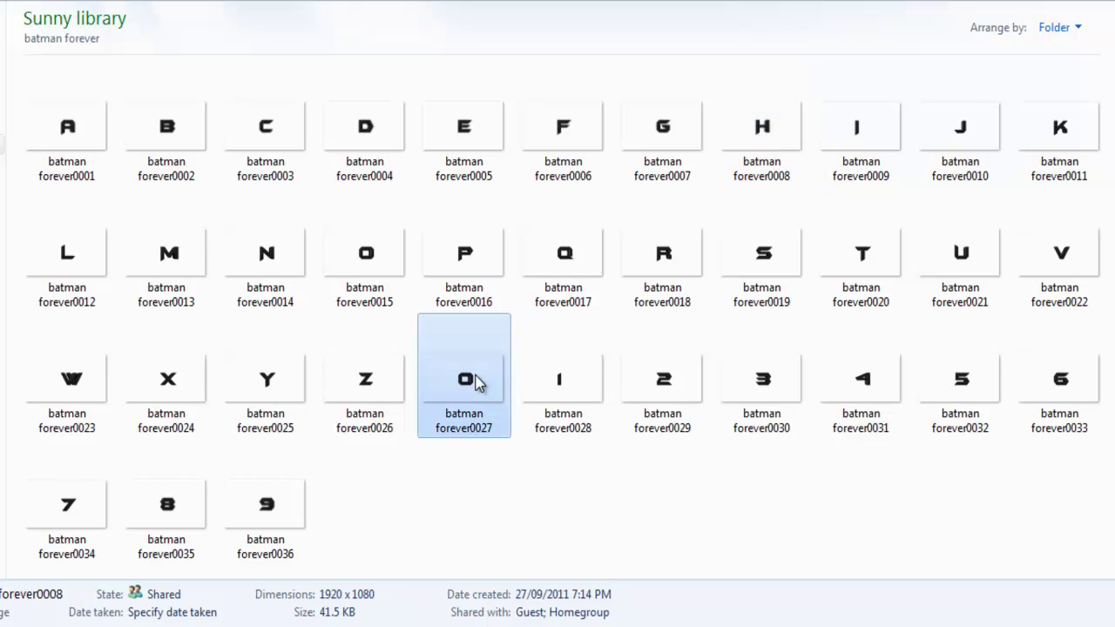
left_click(297, 495)
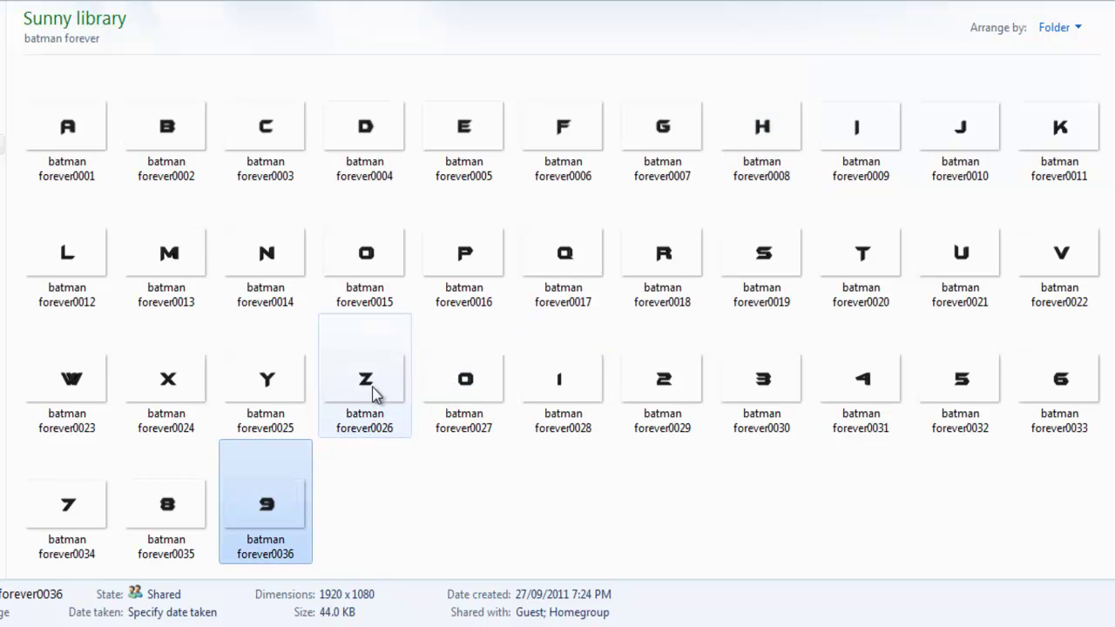
double_click(292, 114)
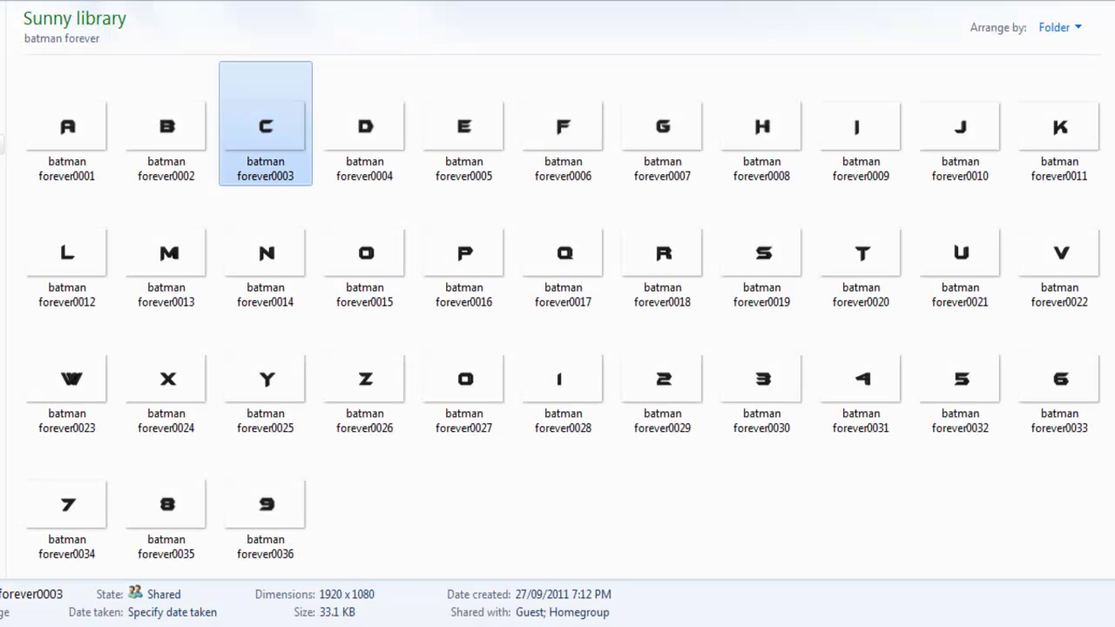
key("BackSpace")
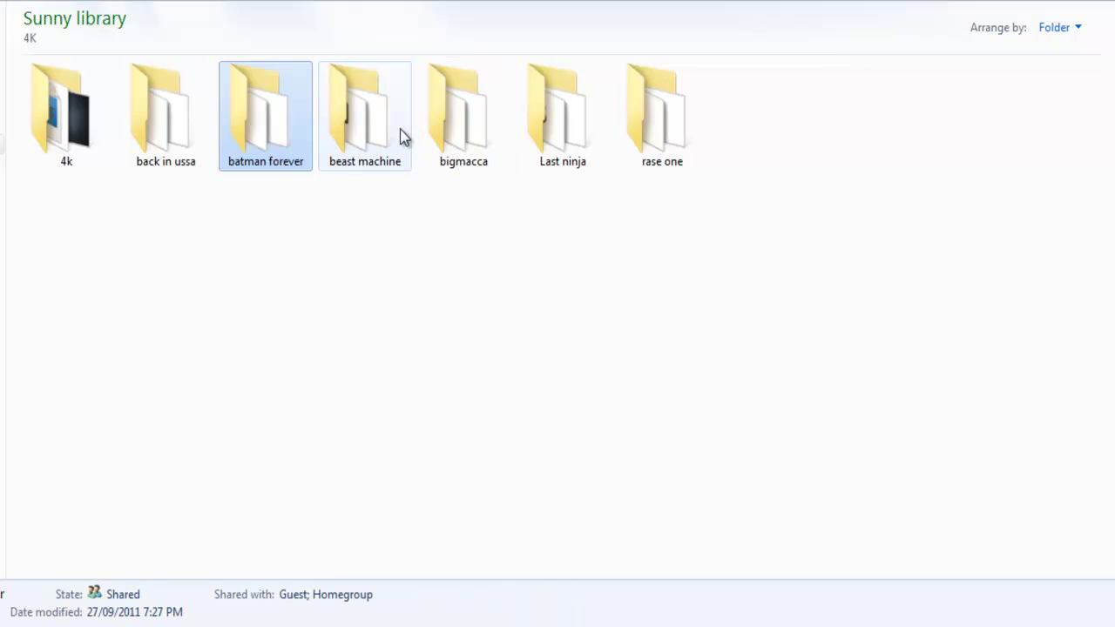
double_click(403, 137)
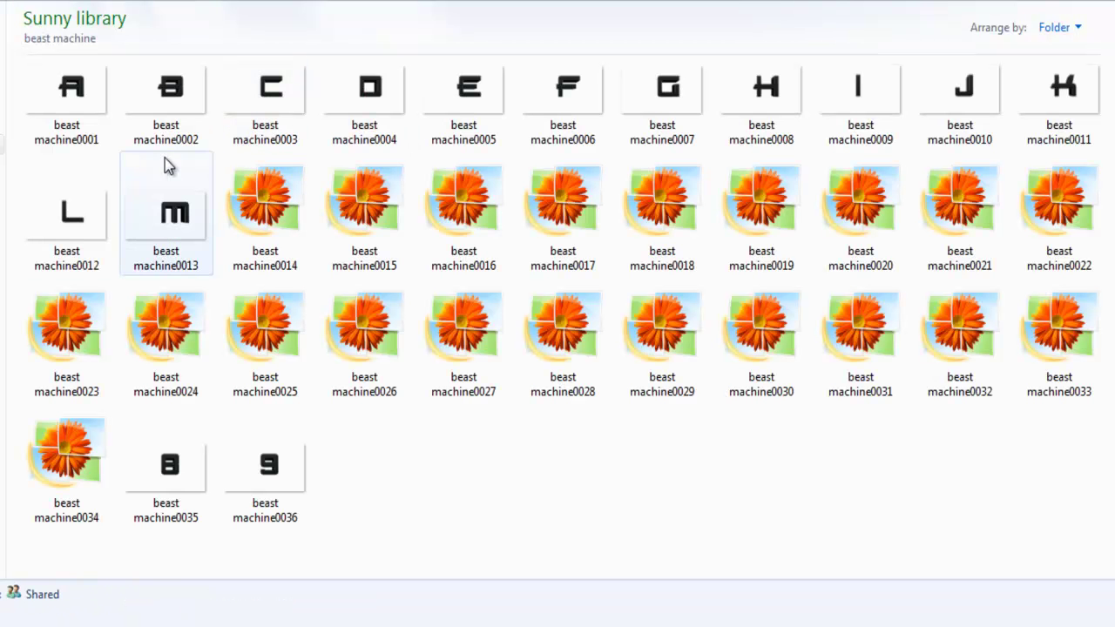
double_click(85, 131)
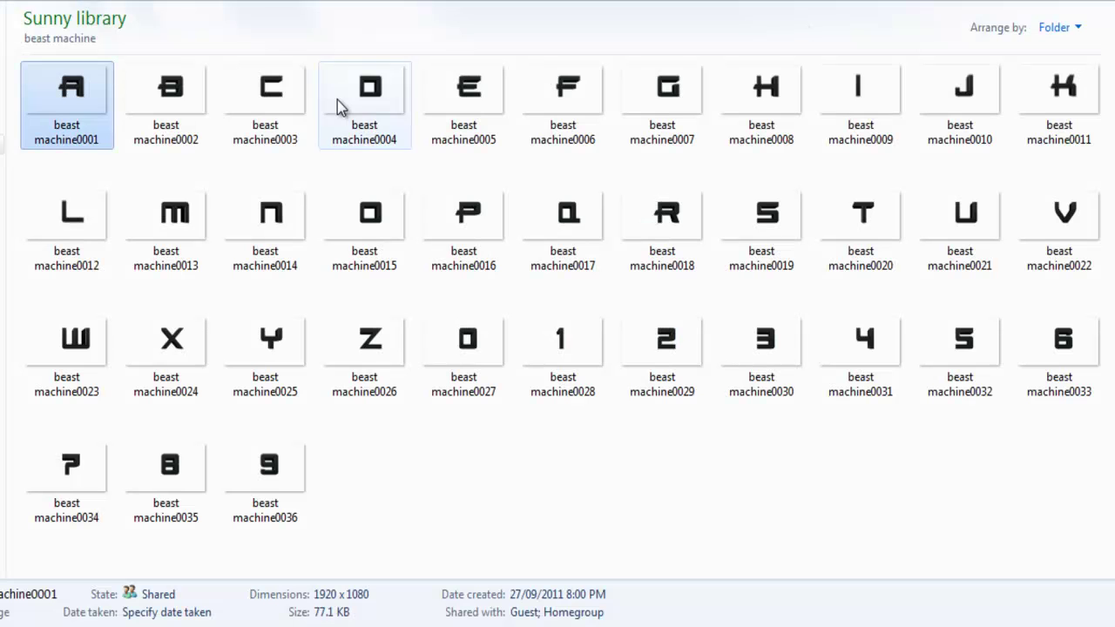
key("BackSpace")
double_click(447, 125)
double_click(357, 103)
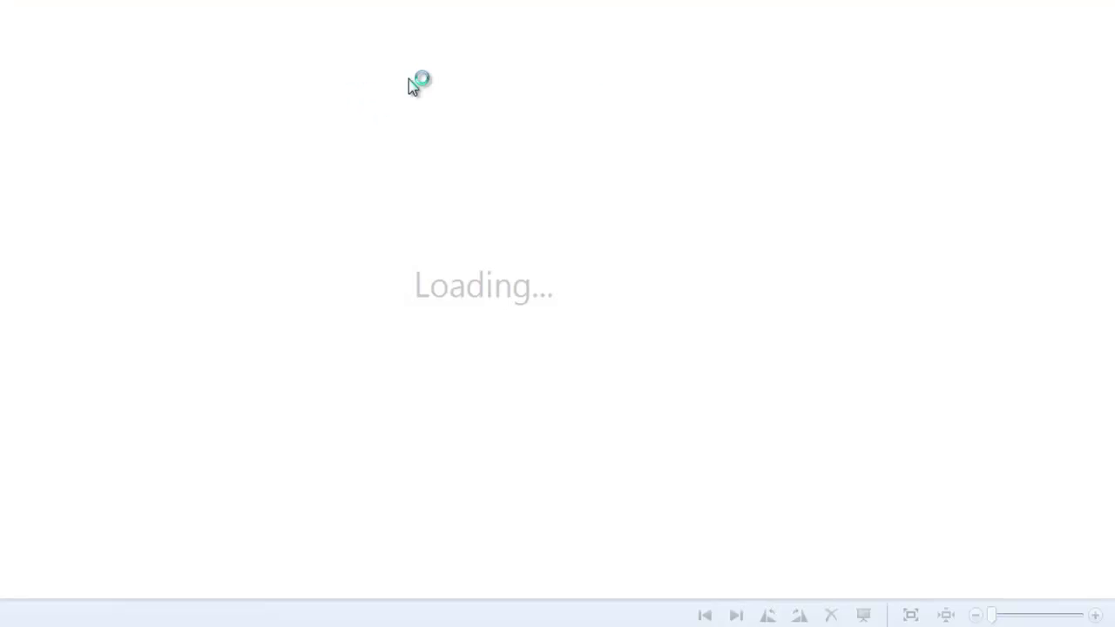
key("alt+F4")
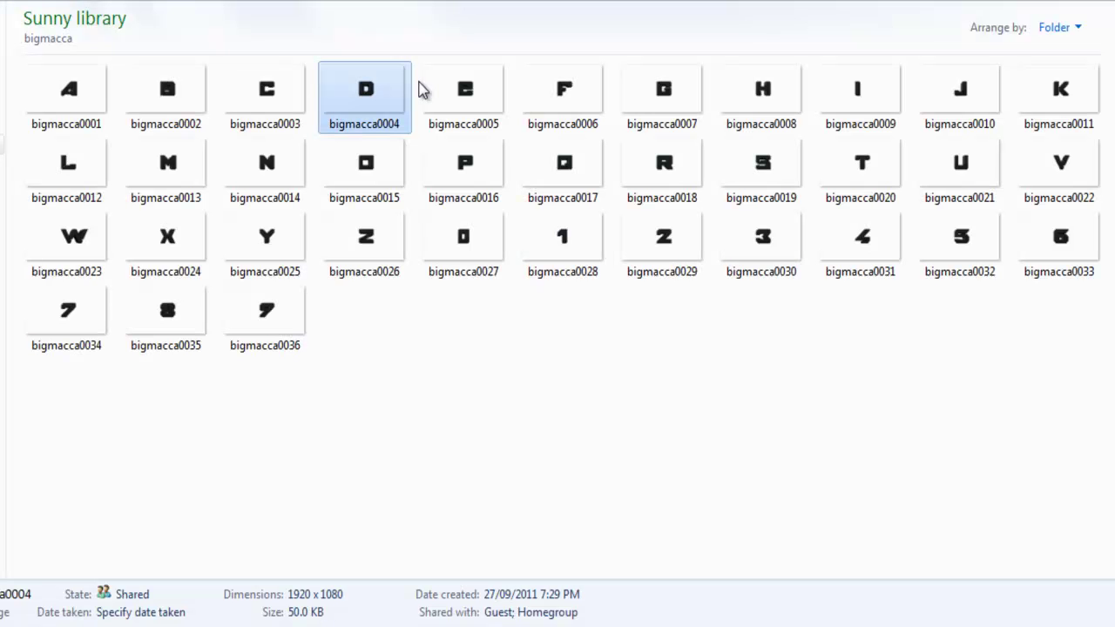
- Go up to 4K and open the Last ninja folder's A image full size
key("BackSpace")
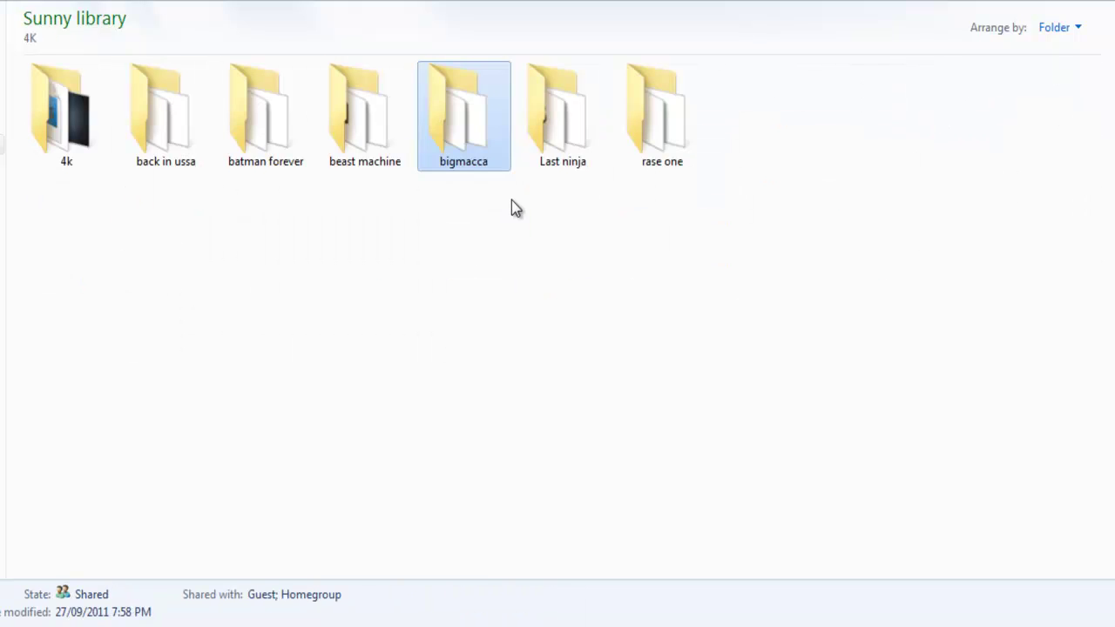
left_click(553, 148)
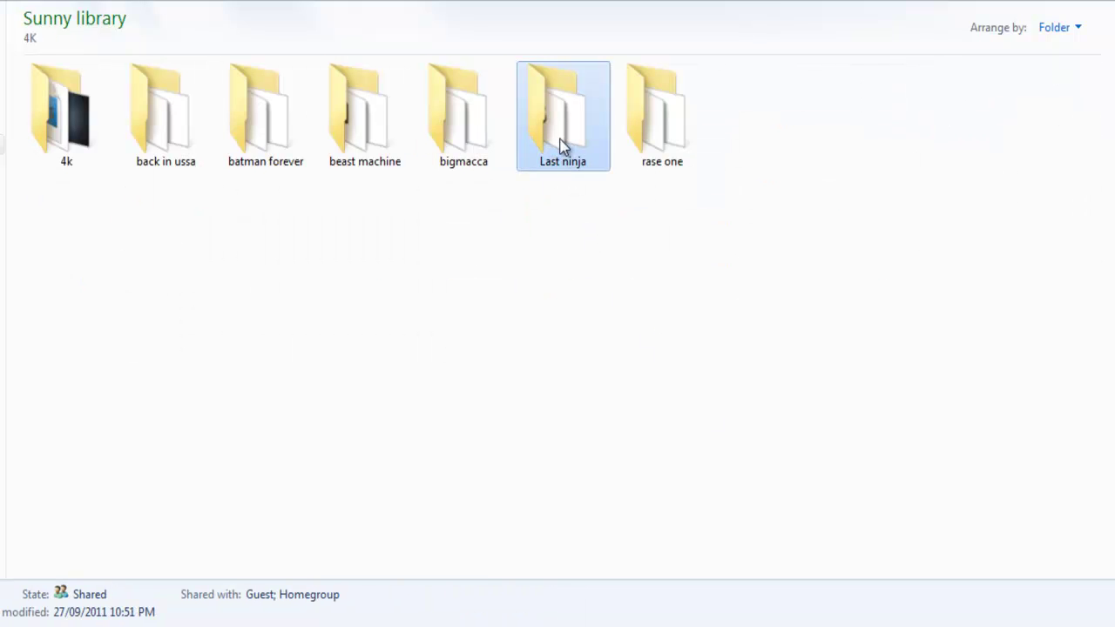
double_click(562, 146)
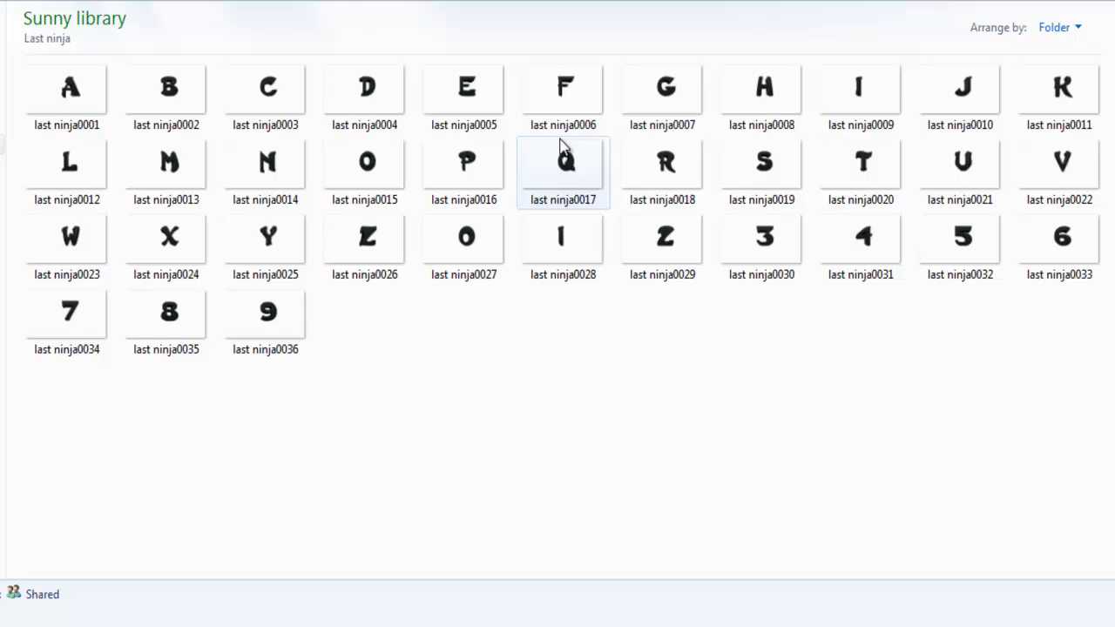
double_click(91, 86)
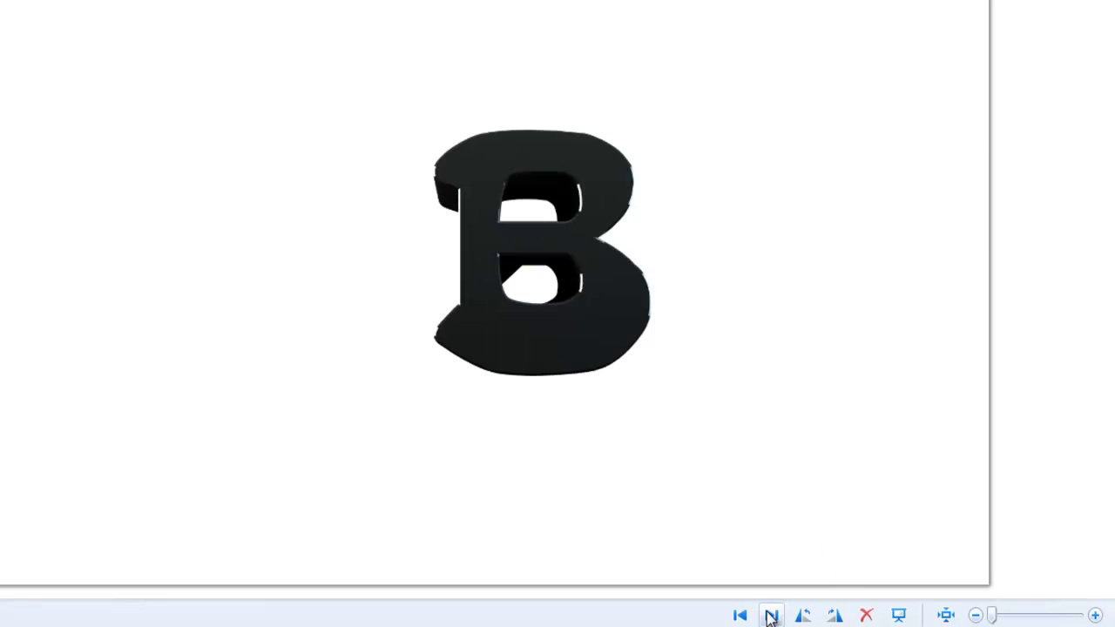
- Step through the following Last ninja letter images from B onward
left_click(772, 616)
left_click(771, 616)
left_click(771, 616)
left_click(771, 616)
left_click(771, 616)
left_click(772, 616)
left_click(771, 616)
left_click(771, 616)
left_click(771, 616)
left_click(771, 616)
left_click(772, 616)
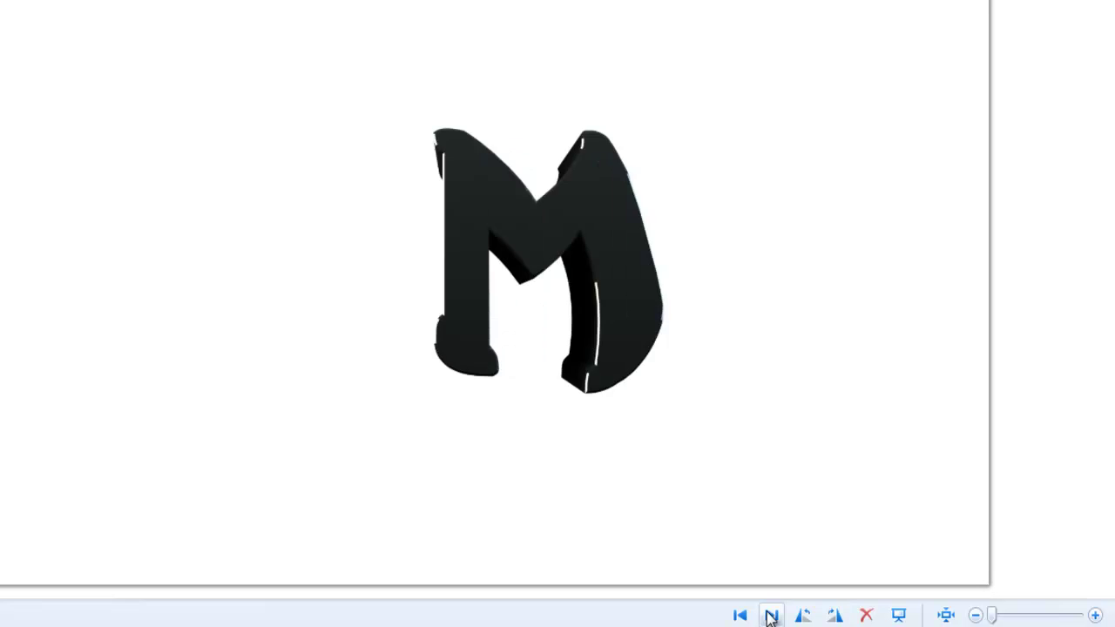
left_click(771, 616)
left_click(771, 616)
left_click(772, 616)
left_click(771, 616)
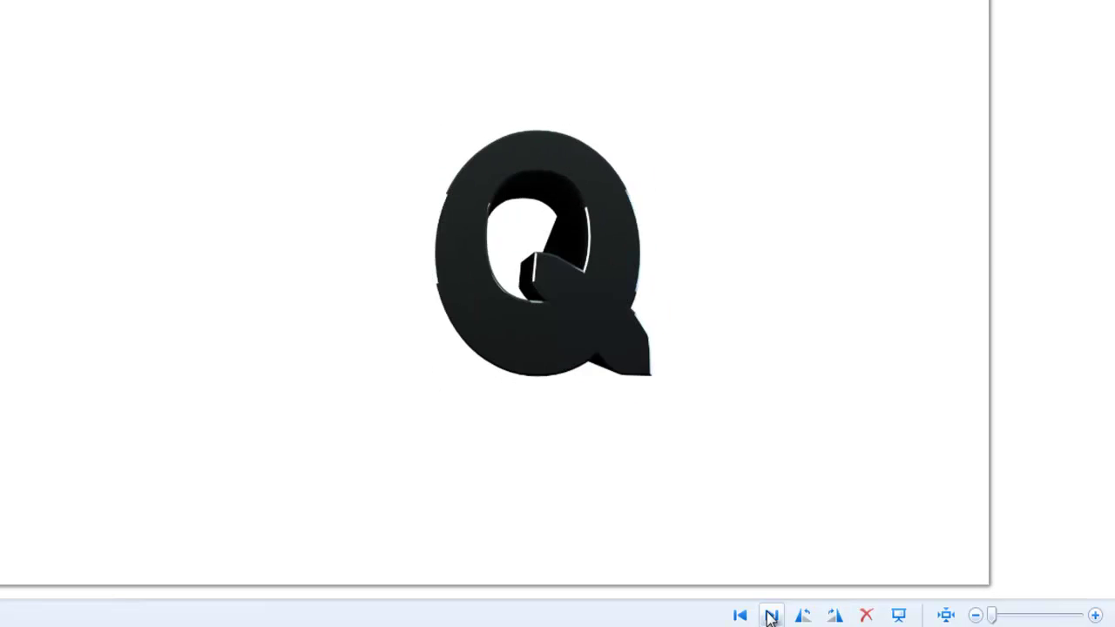
- Close the image viewer and return to the 4K folder list
key("alt+F4")
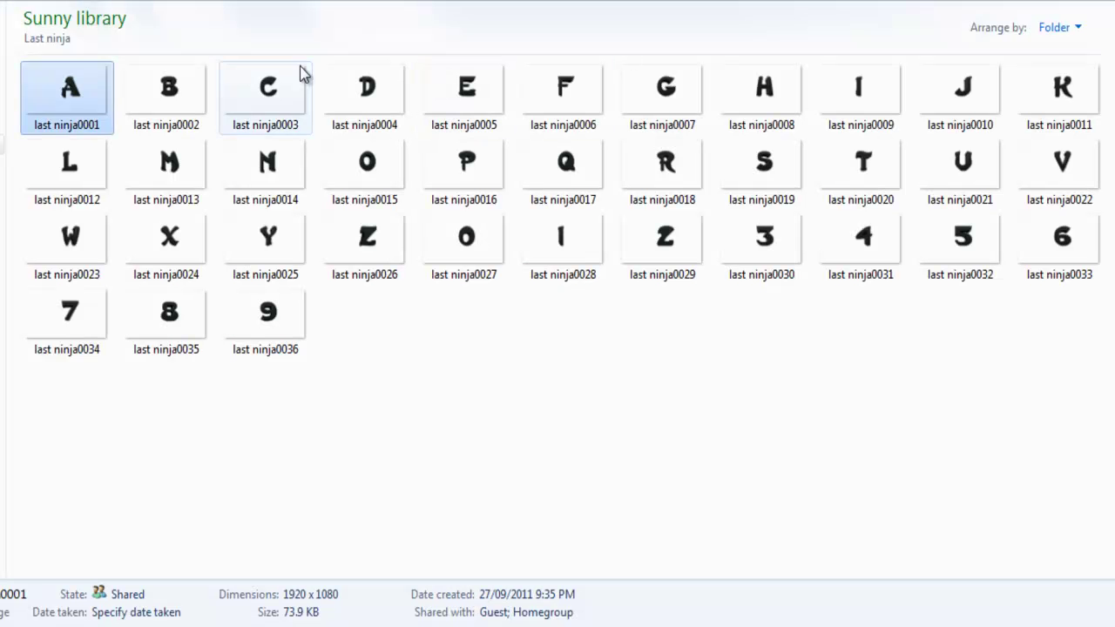
key("BackSpace")
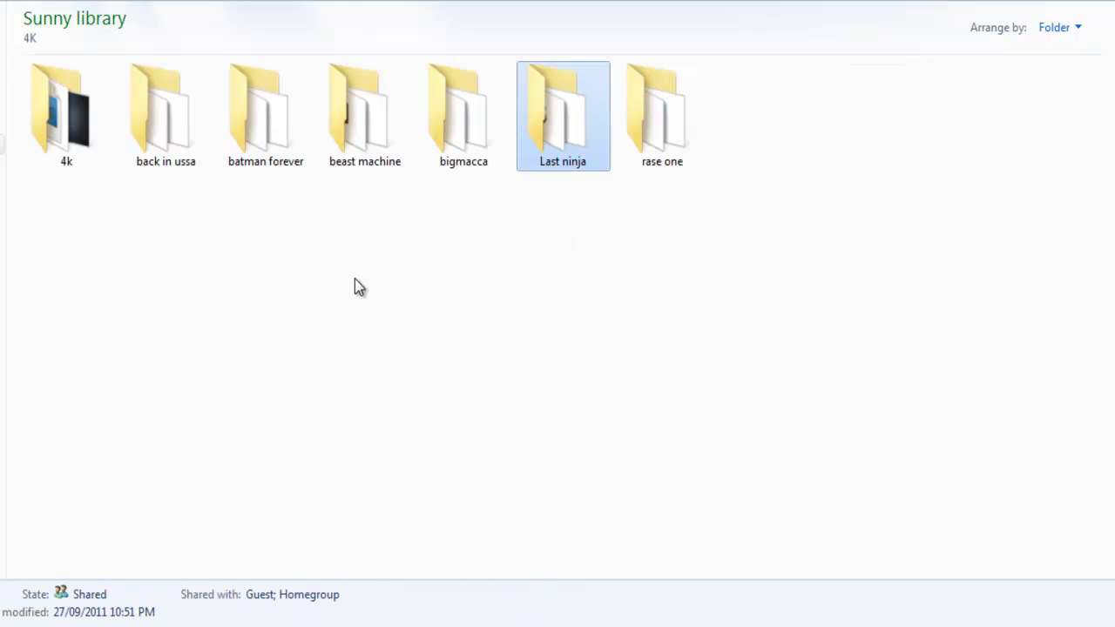
mouse_move(568, 120)
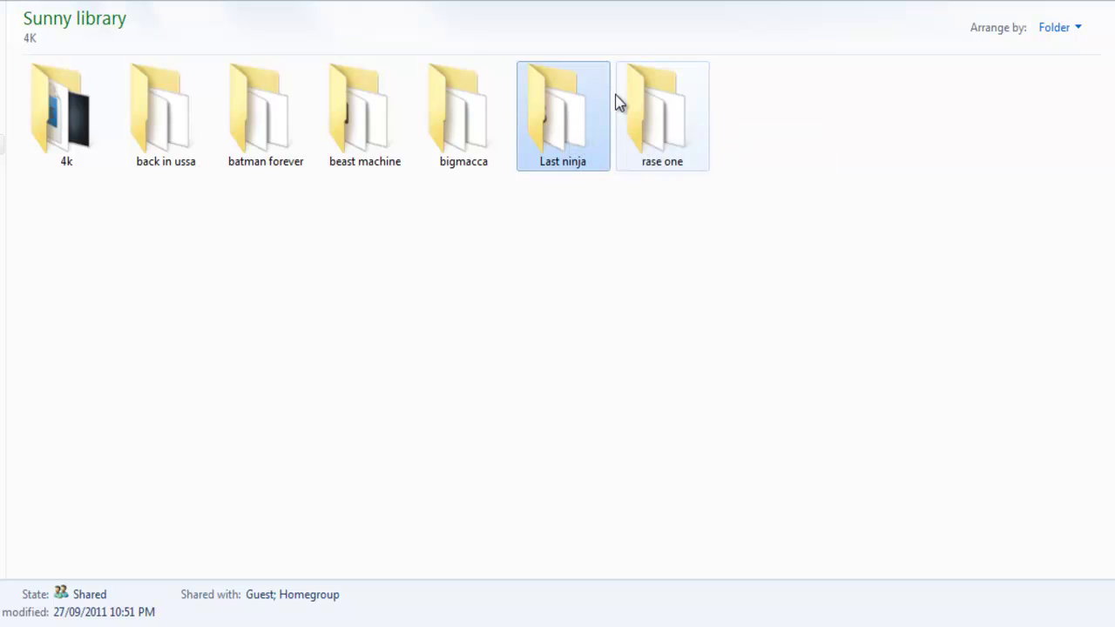
mouse_move(639, 108)
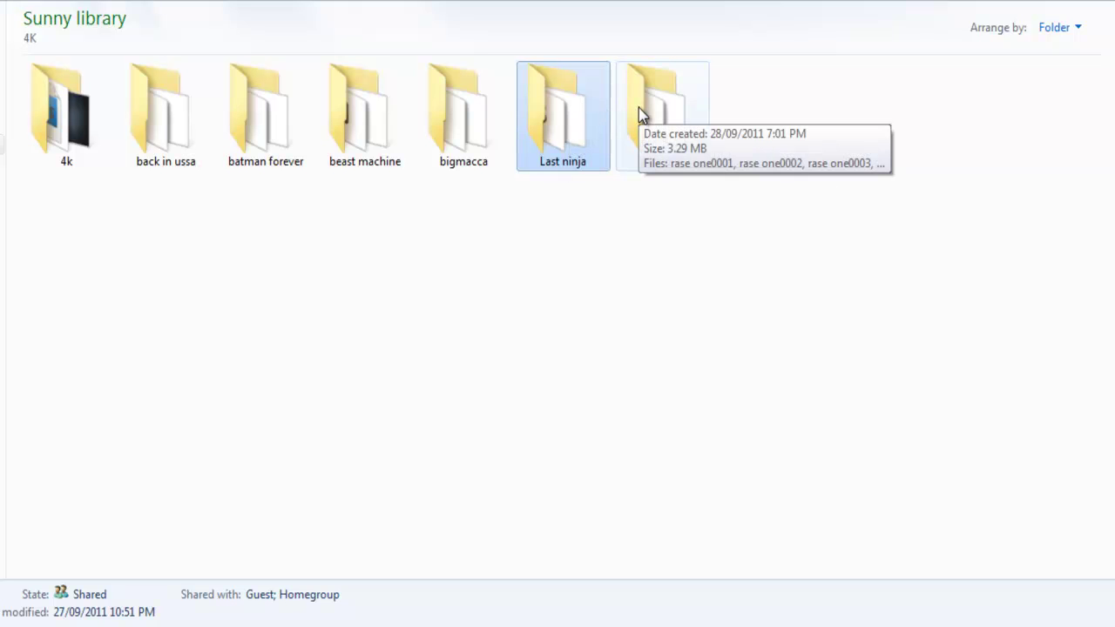
double_click(639, 107)
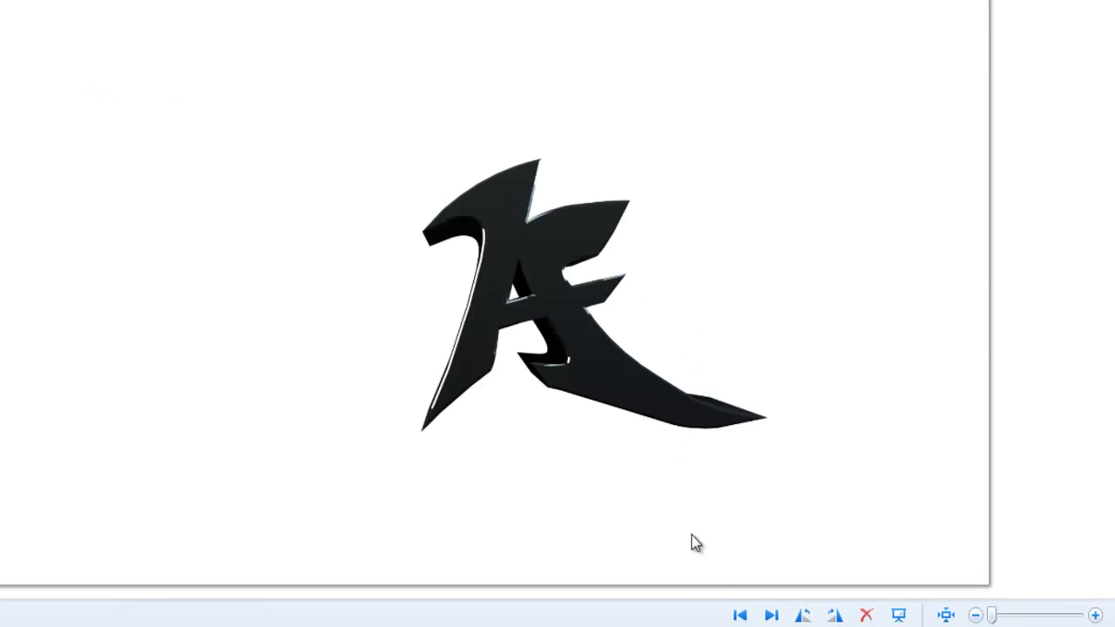
left_click(772, 614)
left_click(771, 614)
left_click(771, 615)
left_click(771, 615)
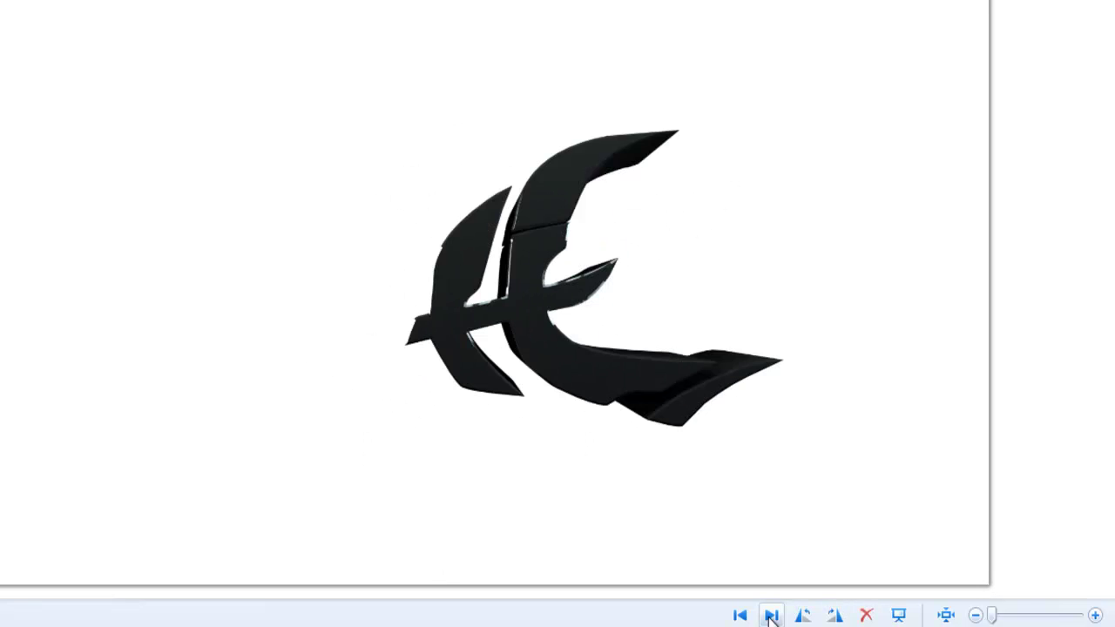
left_click(771, 615)
left_click(771, 615)
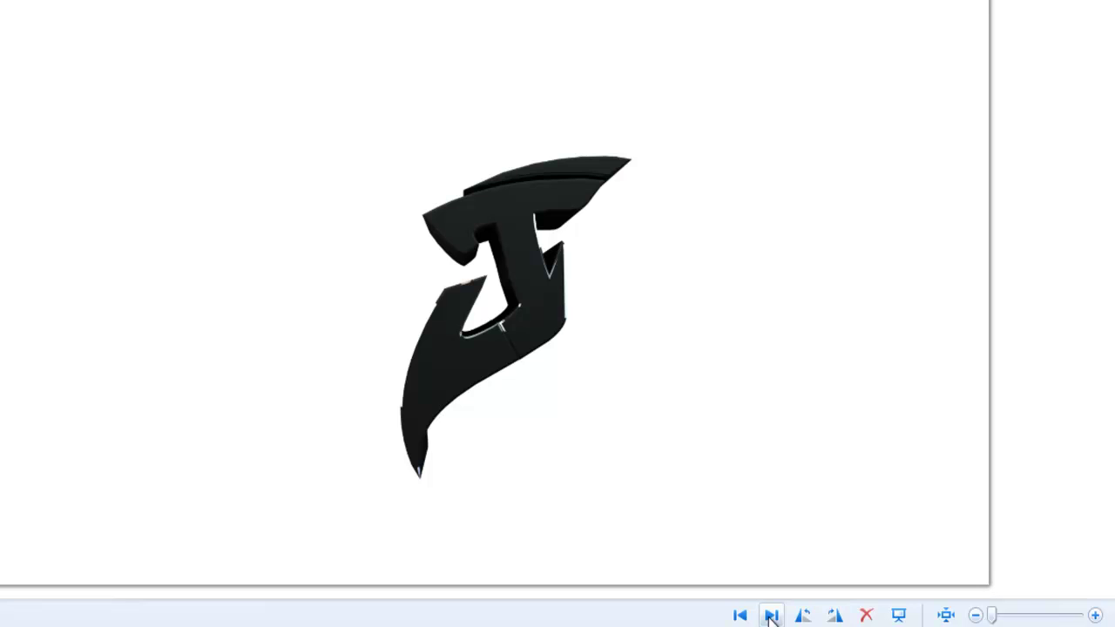
left_click(771, 615)
left_click(772, 615)
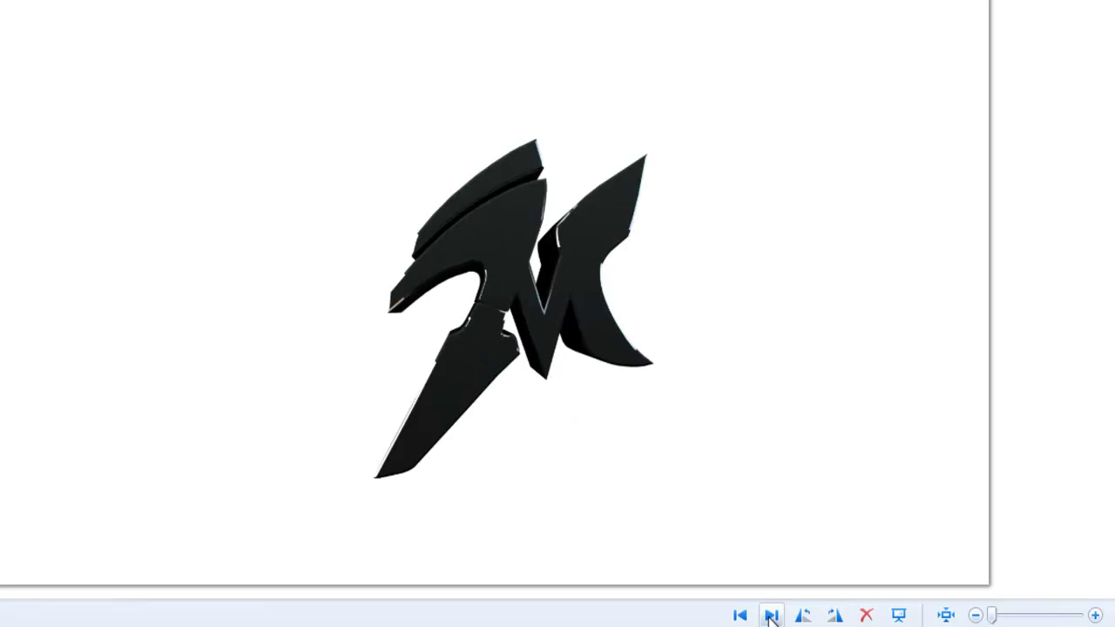
left_click(772, 615)
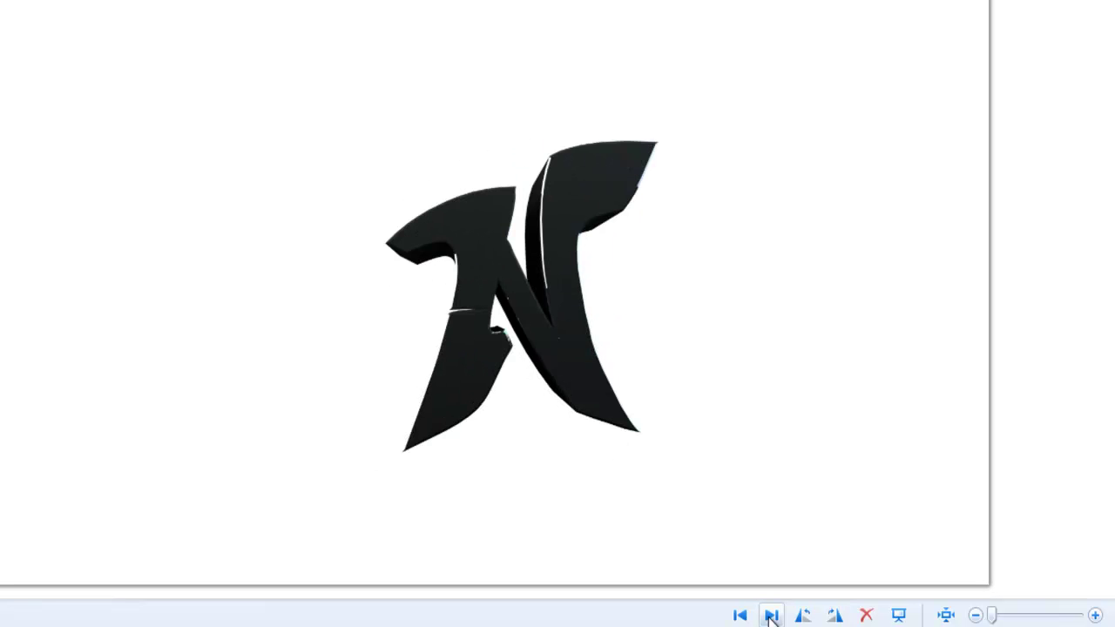
left_click(771, 615)
left_click(771, 615)
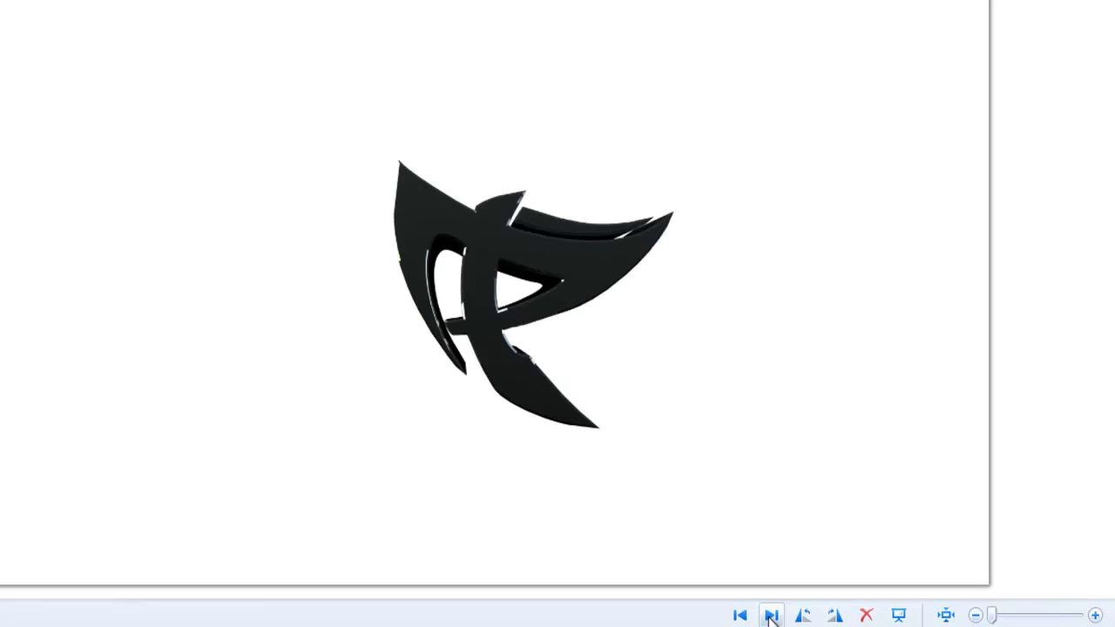
left_click(771, 615)
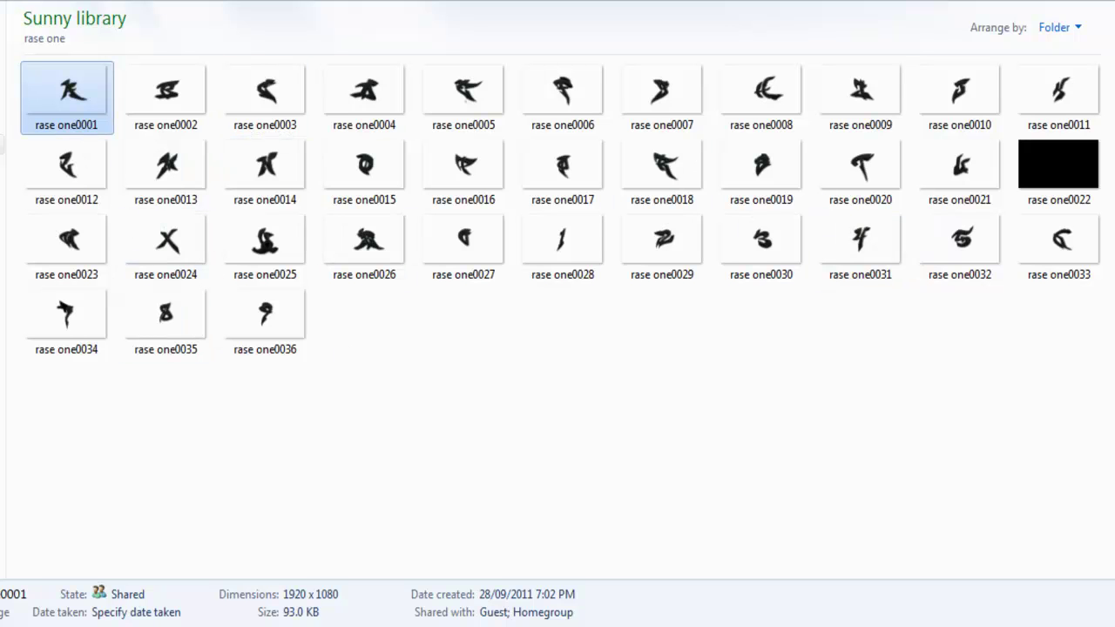
- Delete Layers 4, 3, 2 and 1, keeping only the grey gradient Background
key("BackSpace")
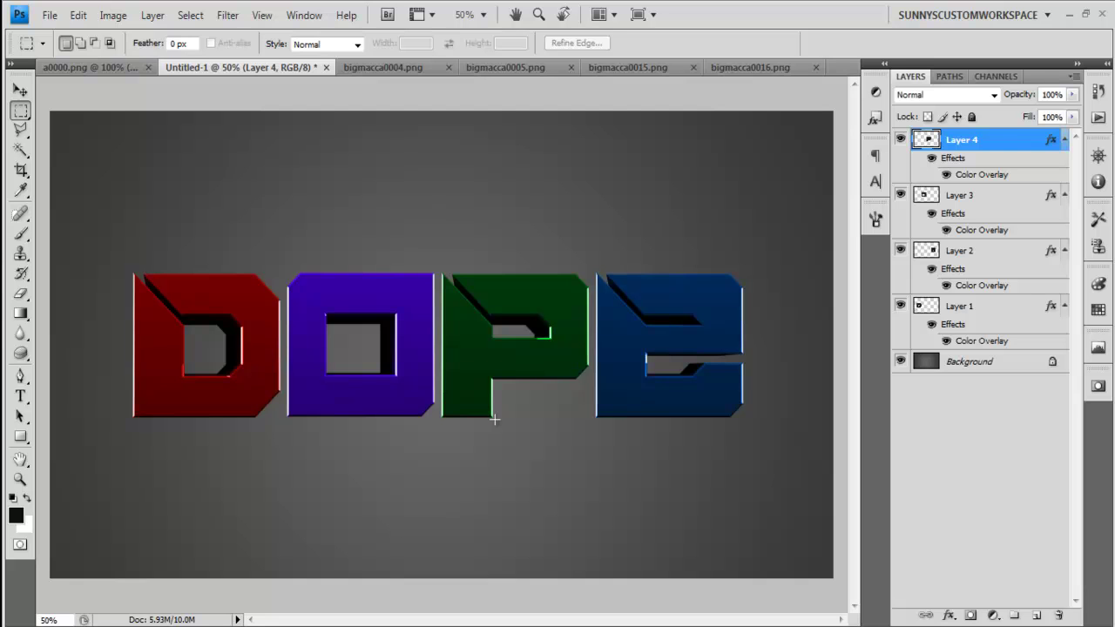
key("Delete")
key("Delete")
key("Delete")
key("Delete")
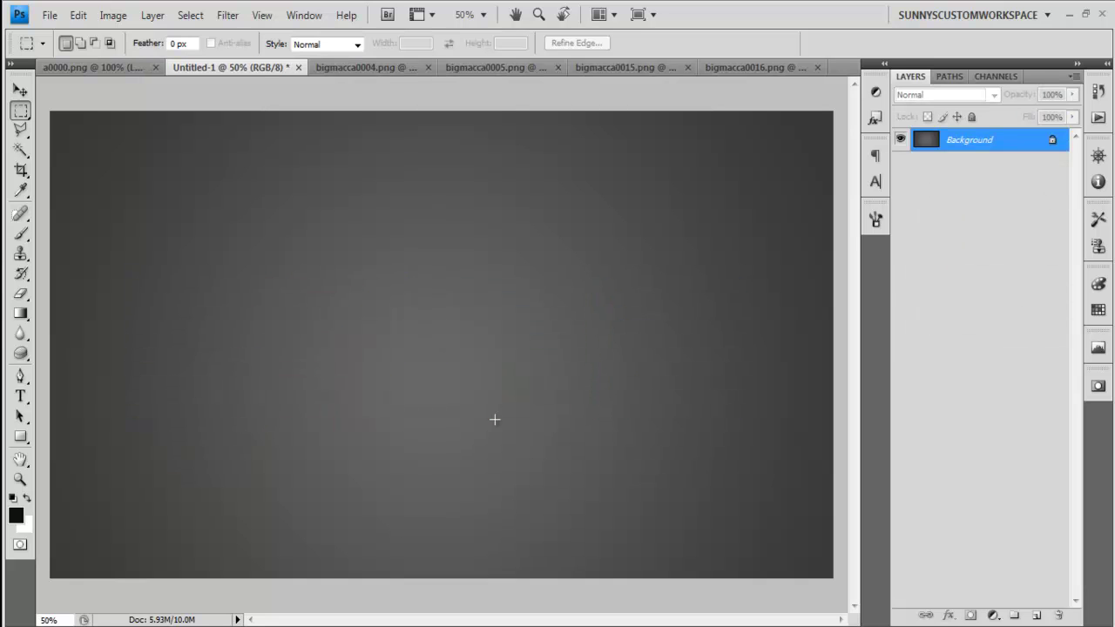
- Start an Open with Ctrl+O and browse from bigmacca to the back in ussa folder
key("ctrl+o")
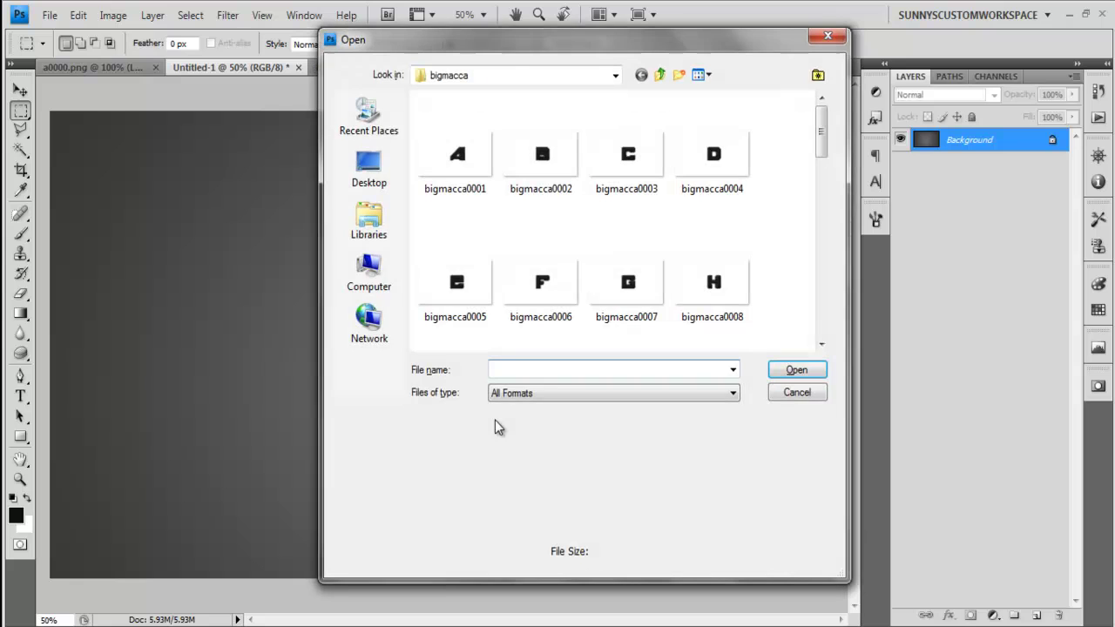
left_click(661, 76)
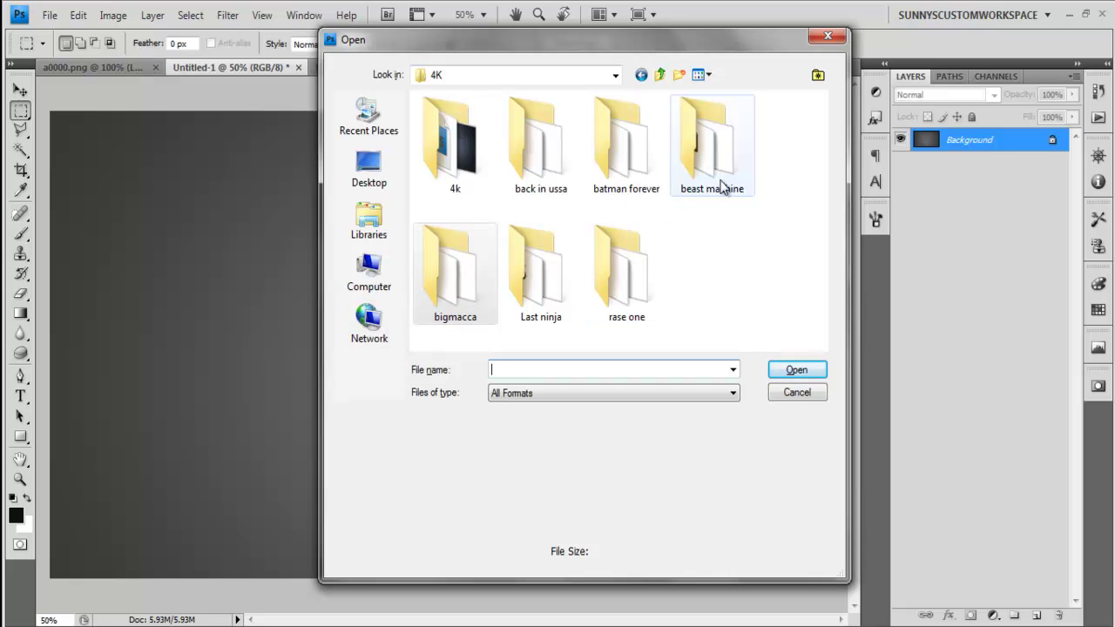
double_click(563, 166)
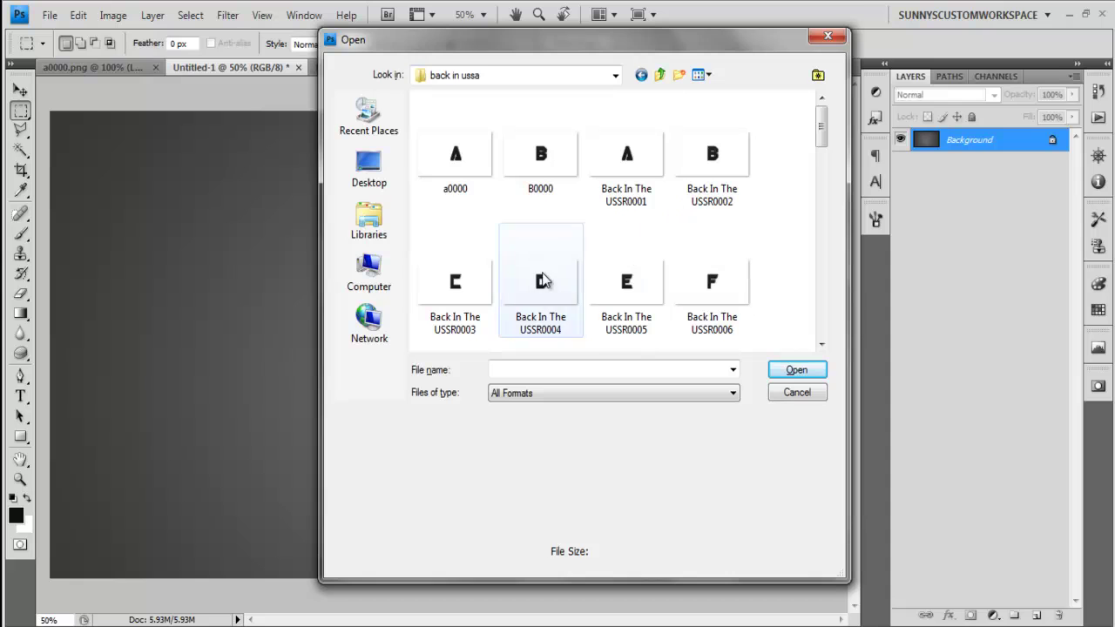
- Try selecting the D, O, P and E letter thumbnails together
left_click(540, 305)
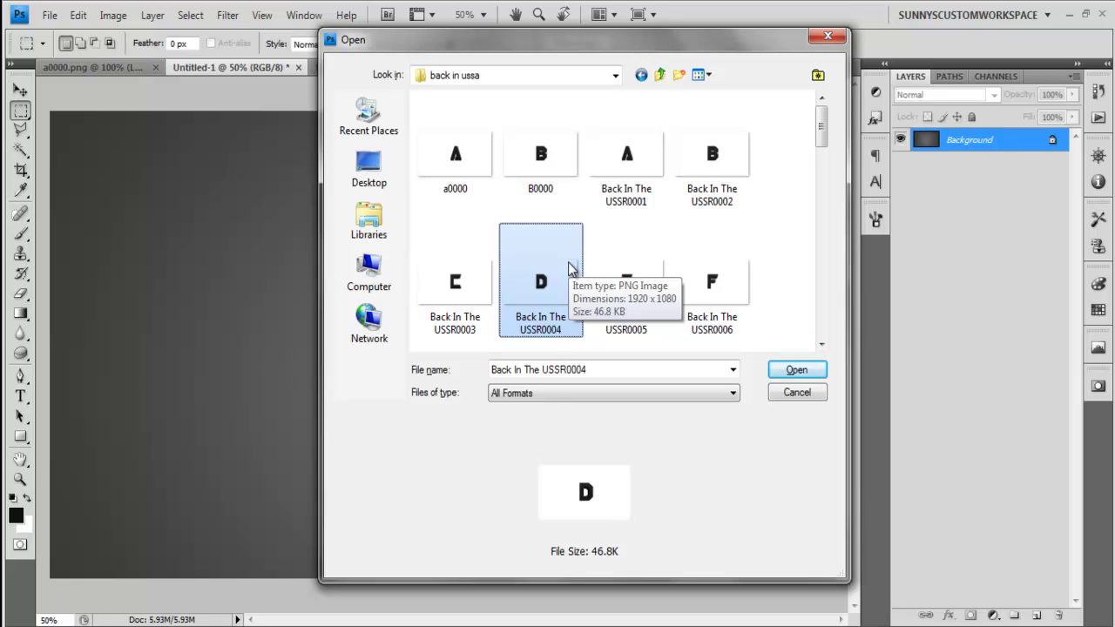
left_click(636, 279, "ctrl")
left_click(691, 282, "ctrl")
left_click(642, 287)
left_click(679, 286)
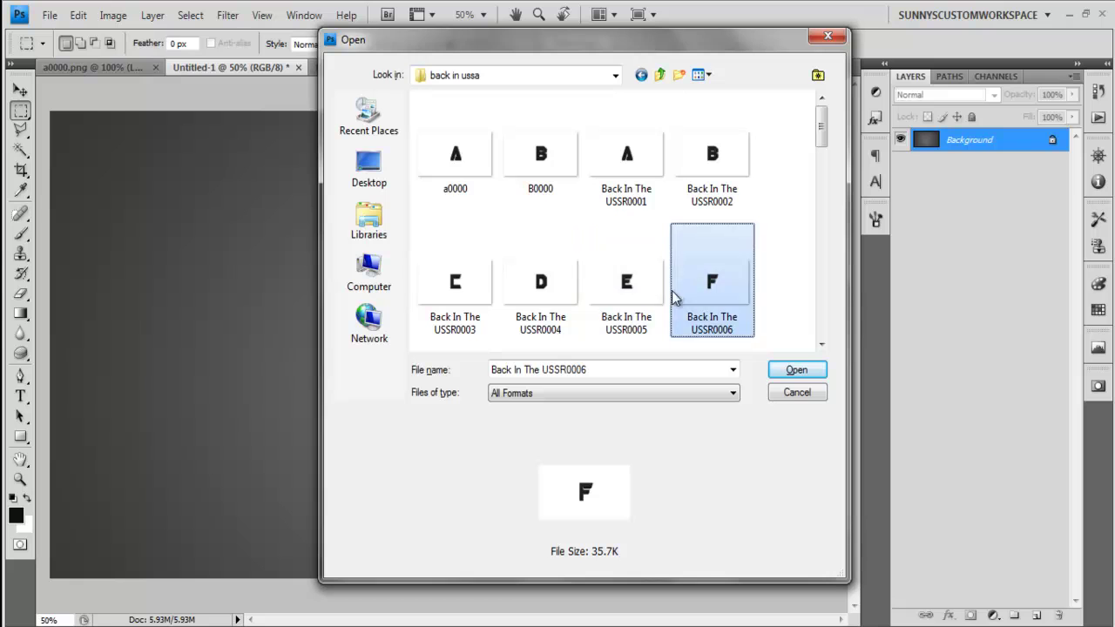
left_click(562, 277)
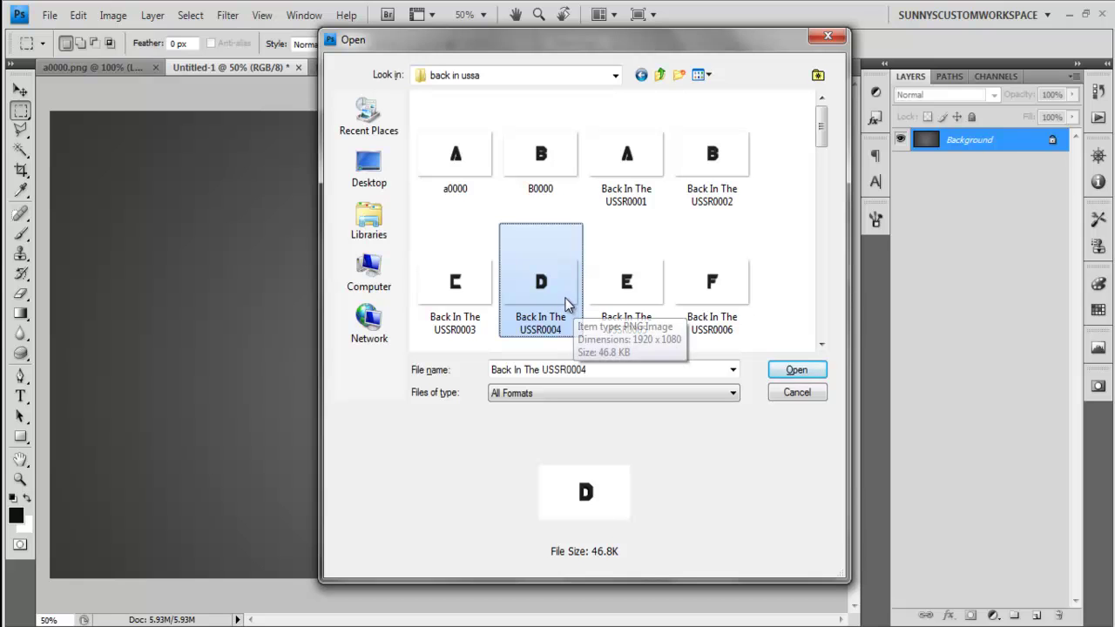
left_click(753, 190)
left_click(563, 277)
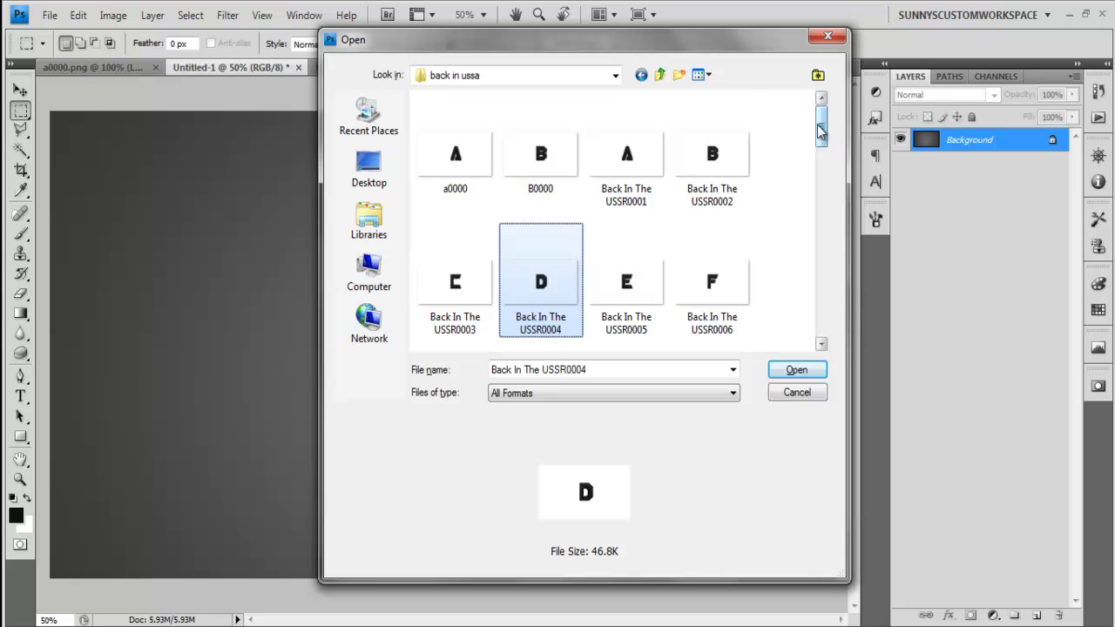
left_click_drag(819, 129, 800, 213)
left_click(447, 180, "ctrl")
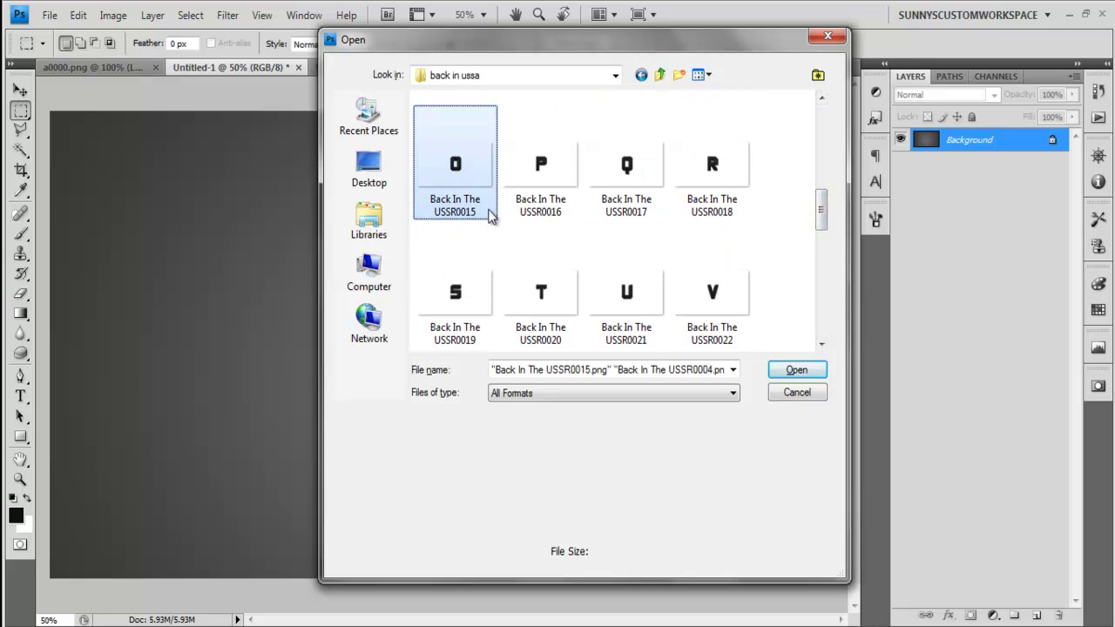
left_click(571, 192, "ctrl")
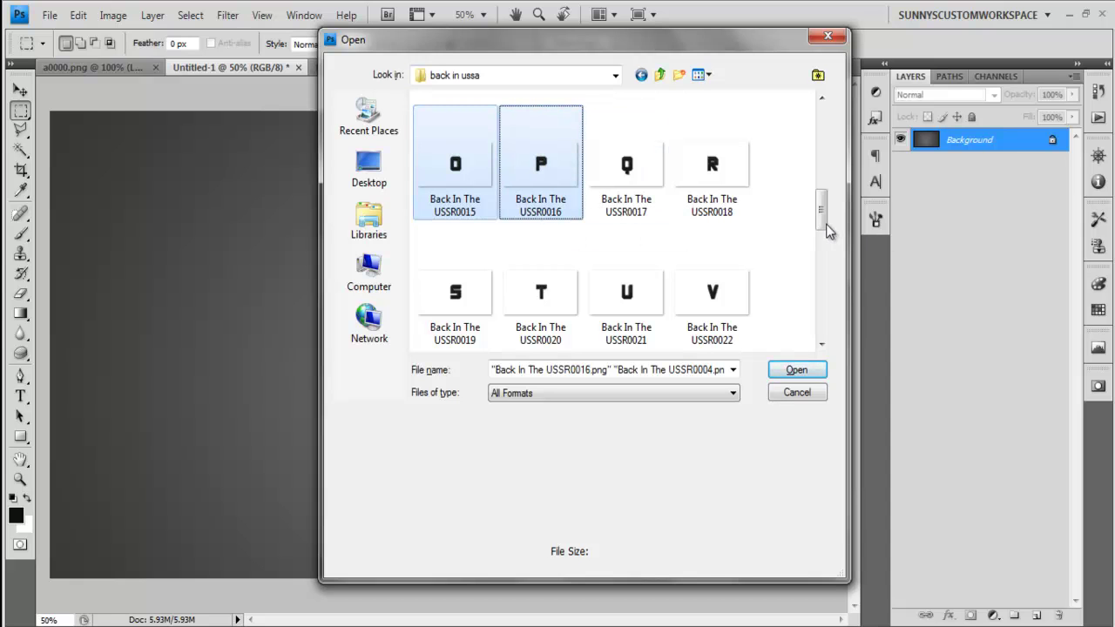
left_click_drag(824, 225, 826, 149)
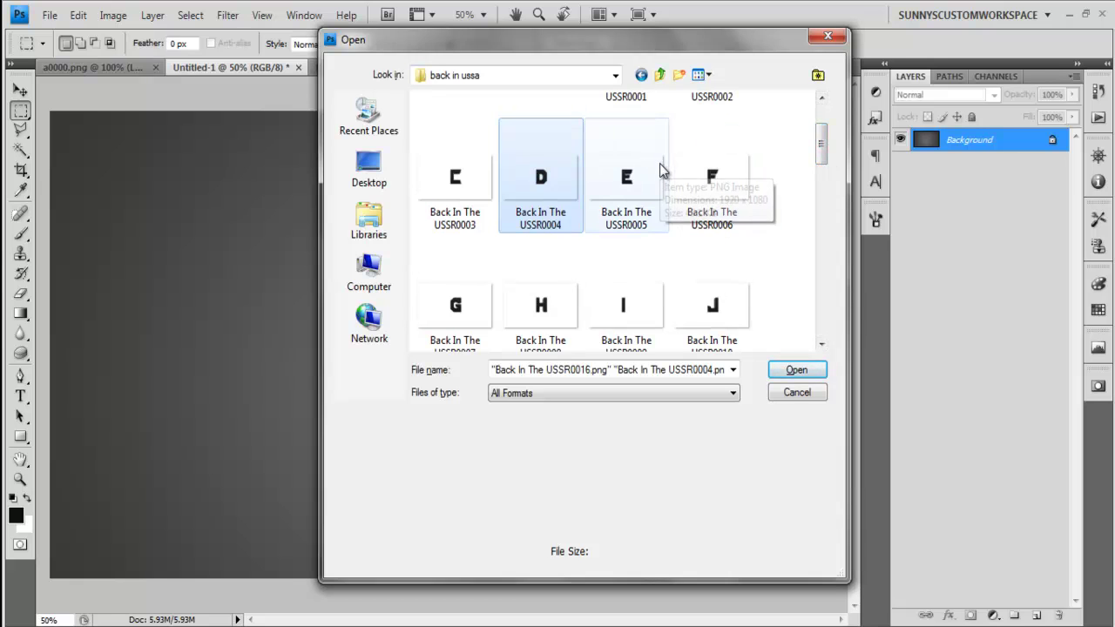
left_click(660, 163, "ctrl")
- Reselect the D, E, O and P PNGs and open all four
left_click(819, 156)
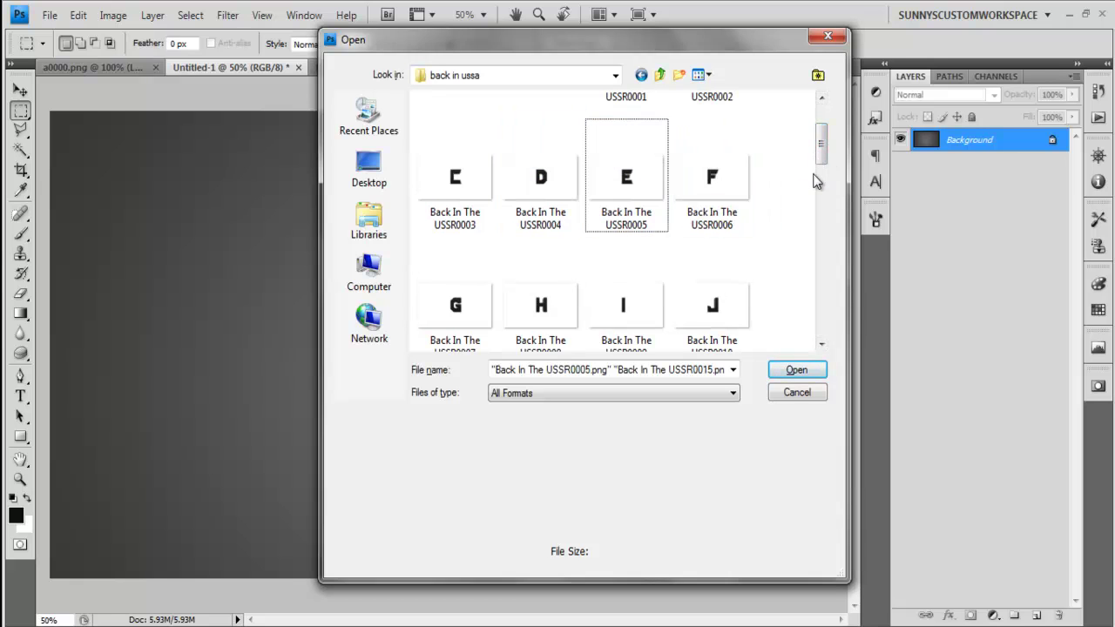
left_click(571, 179)
left_click(627, 179, "ctrl")
mouse_move(822, 148)
left_mouse_down()
mouse_move(810, 202)
mouse_move(822, 207)
mouse_move(821, 157)
left_mouse_up()
scroll(811, 202, "down", 1)
left_click(448, 200, "ctrl")
left_click(531, 211, "ctrl")
left_click(796, 369)
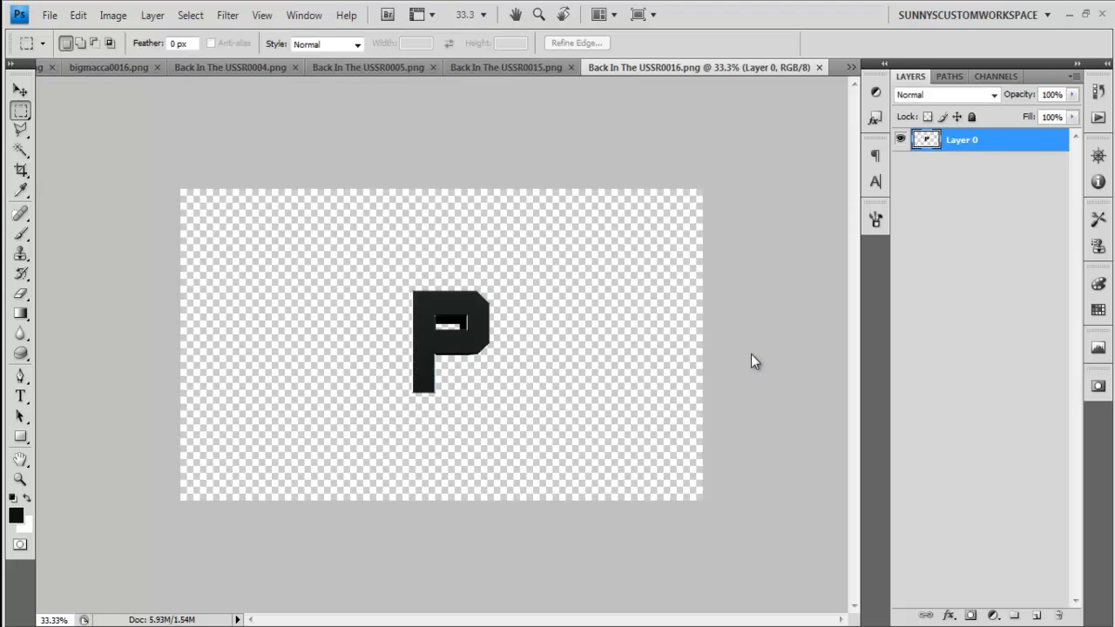
- Cut the P letter and paste it into Untitled-1 as a new layer
left_click(488, 65)
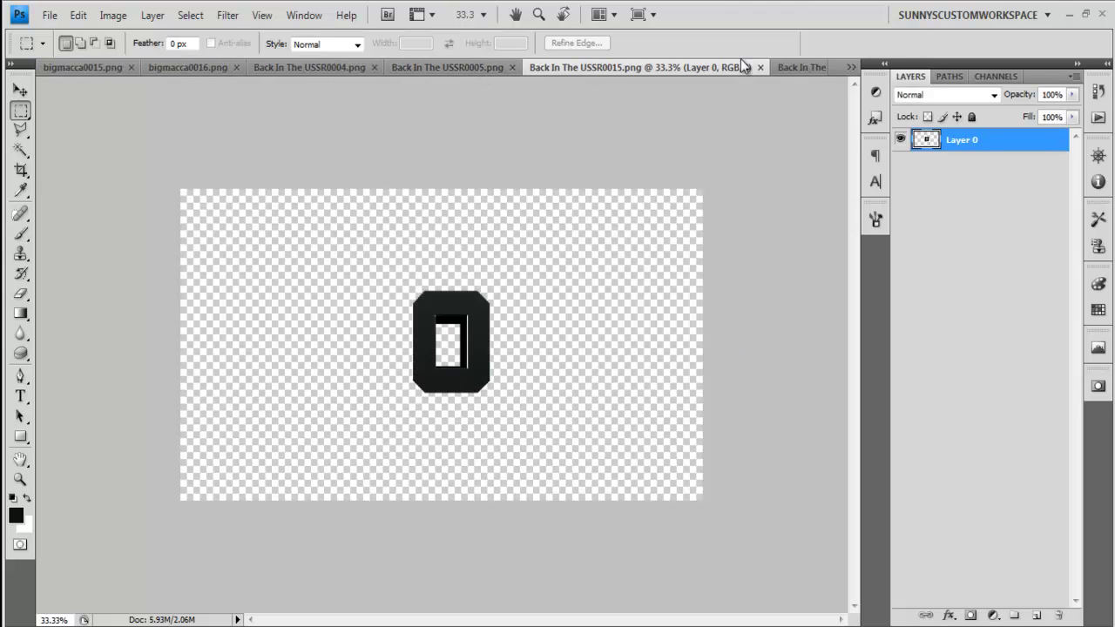
left_click(811, 76)
key("ctrl+a")
key("Delete")
key("ctrl+d")
left_click(851, 68)
left_click(921, 96)
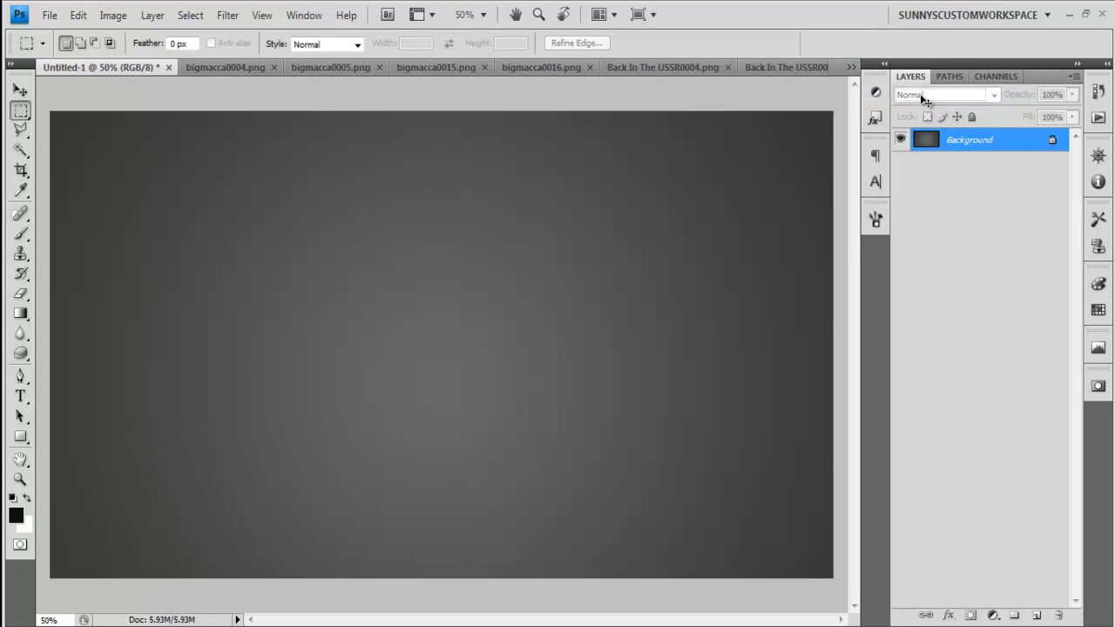
key("ctrl+v")
- Cut the O letter and paste it into Untitled-1 as a new layer
left_click(849, 69)
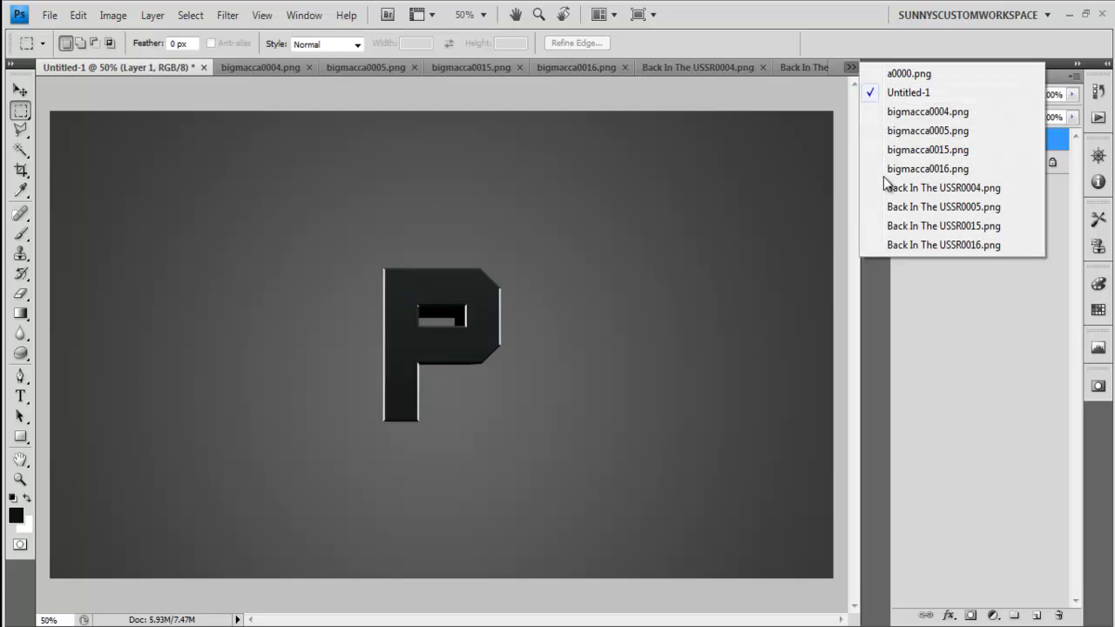
left_click(903, 228)
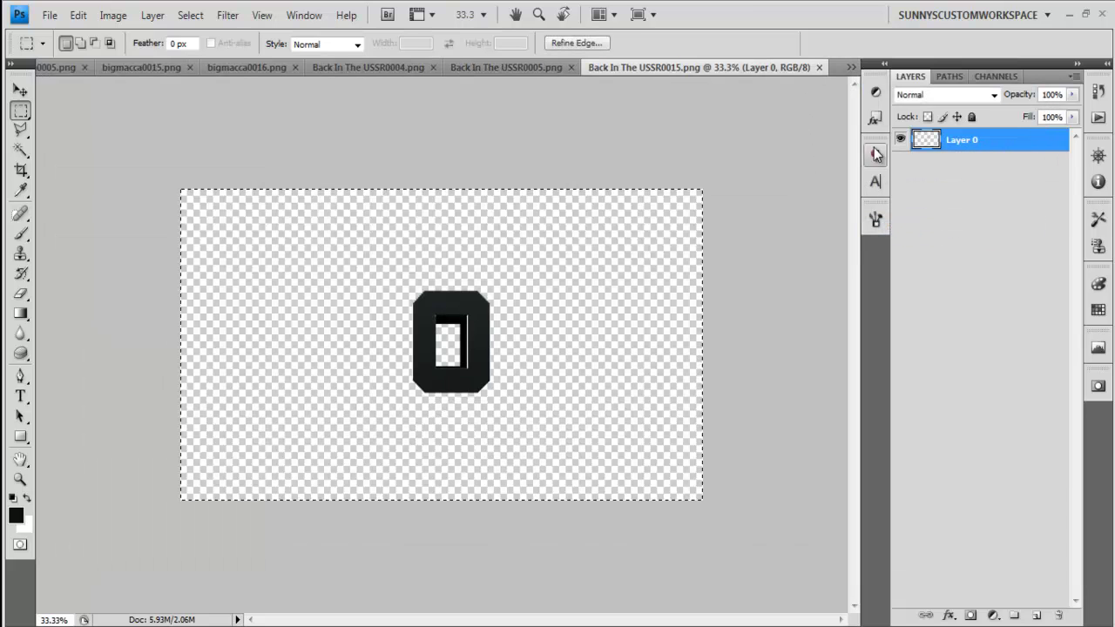
key("ctrl+a")
key("ctrl+x")
left_click(851, 67)
left_click(871, 73)
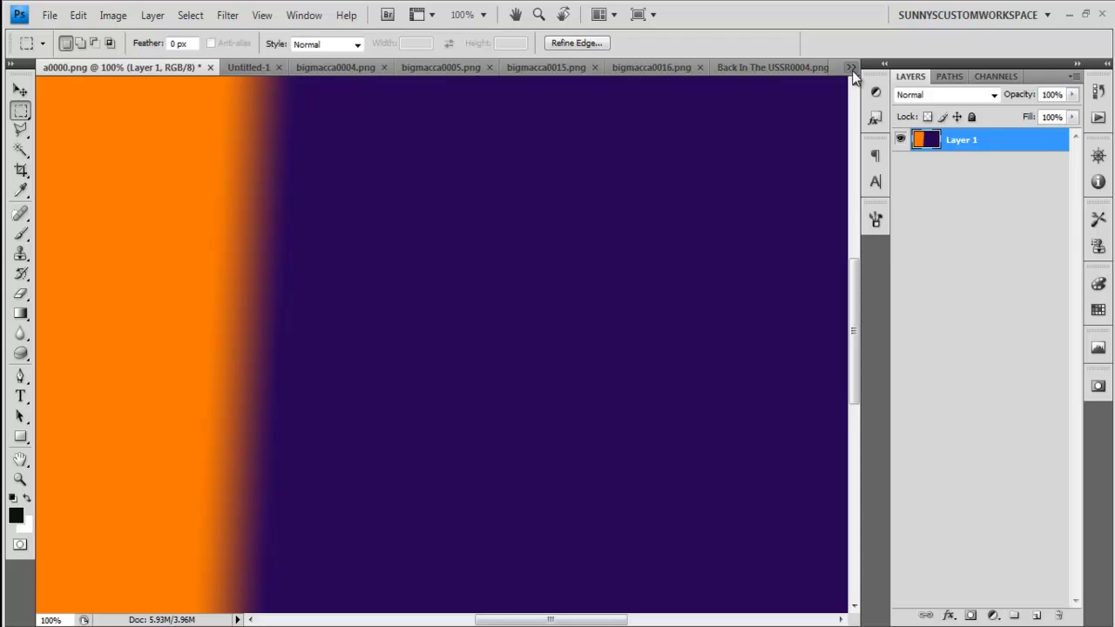
left_click(851, 67)
left_click(906, 93)
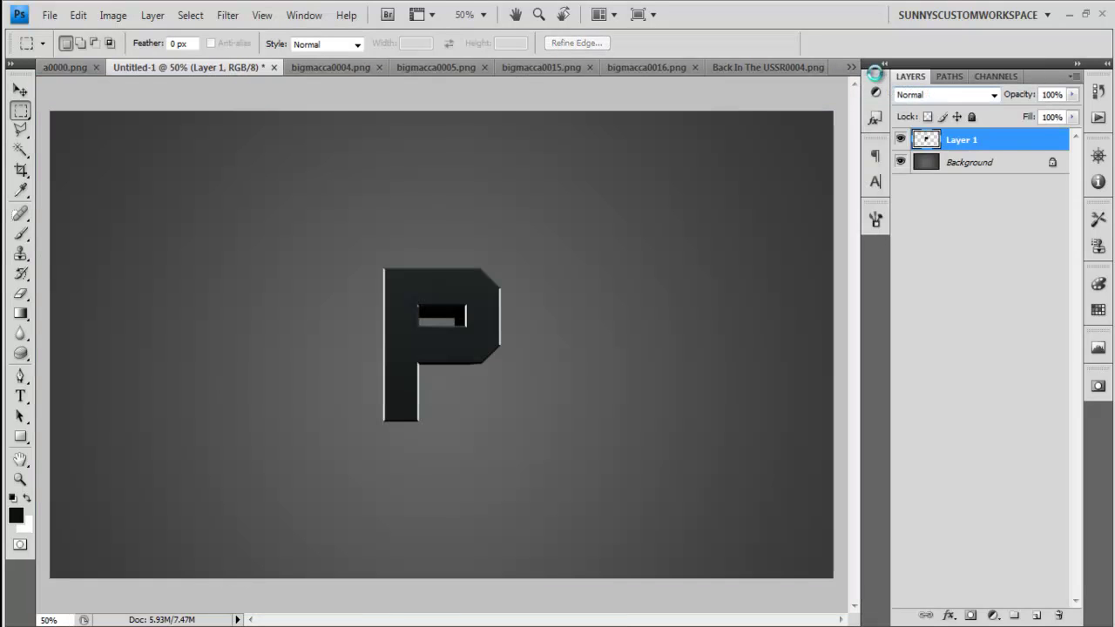
key("ctrl+v")
- Look through the open letter documents and close a0000.png without saving
left_click(853, 67)
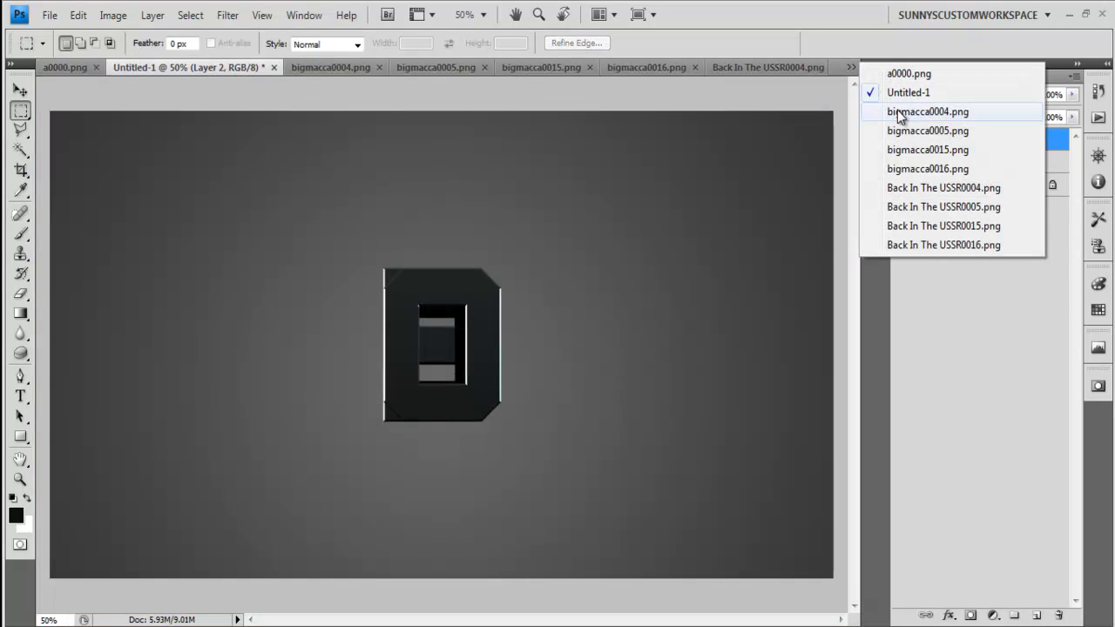
left_click(901, 114)
left_click(853, 67)
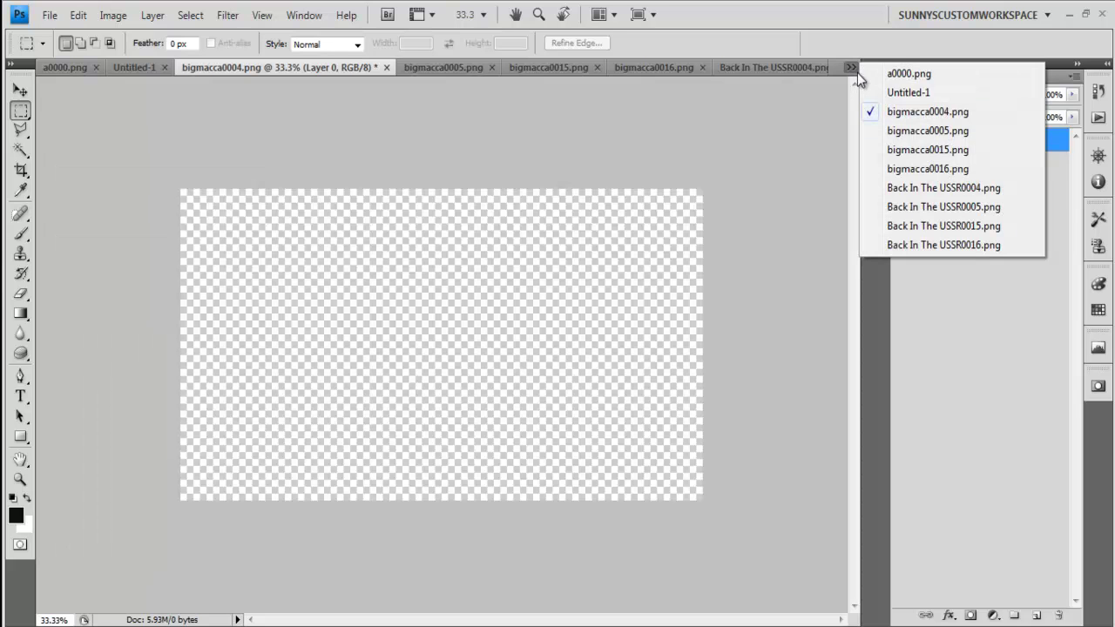
left_click(906, 171)
left_click(847, 66)
left_click(917, 208)
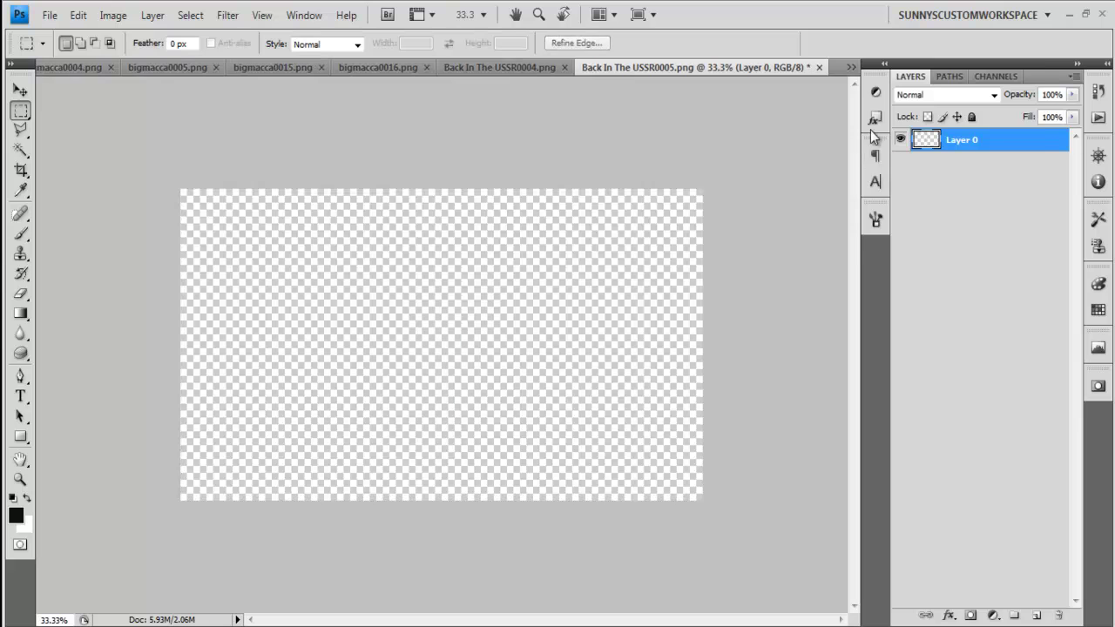
left_click(851, 67)
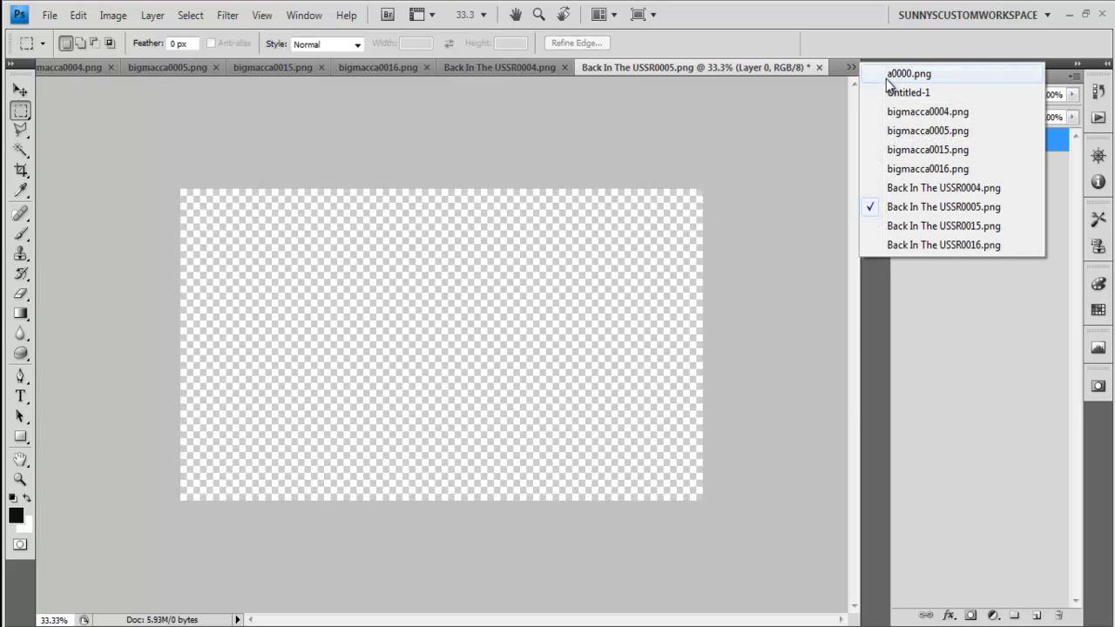
left_click(898, 74)
left_click(852, 66)
left_click(210, 67)
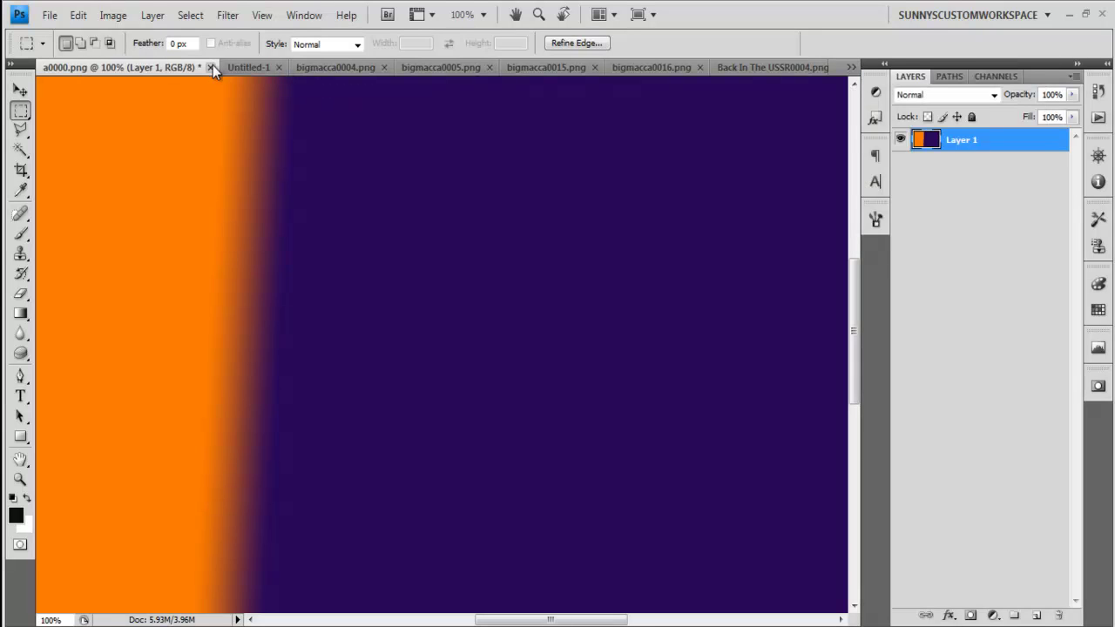
left_click(210, 67)
left_click(499, 237)
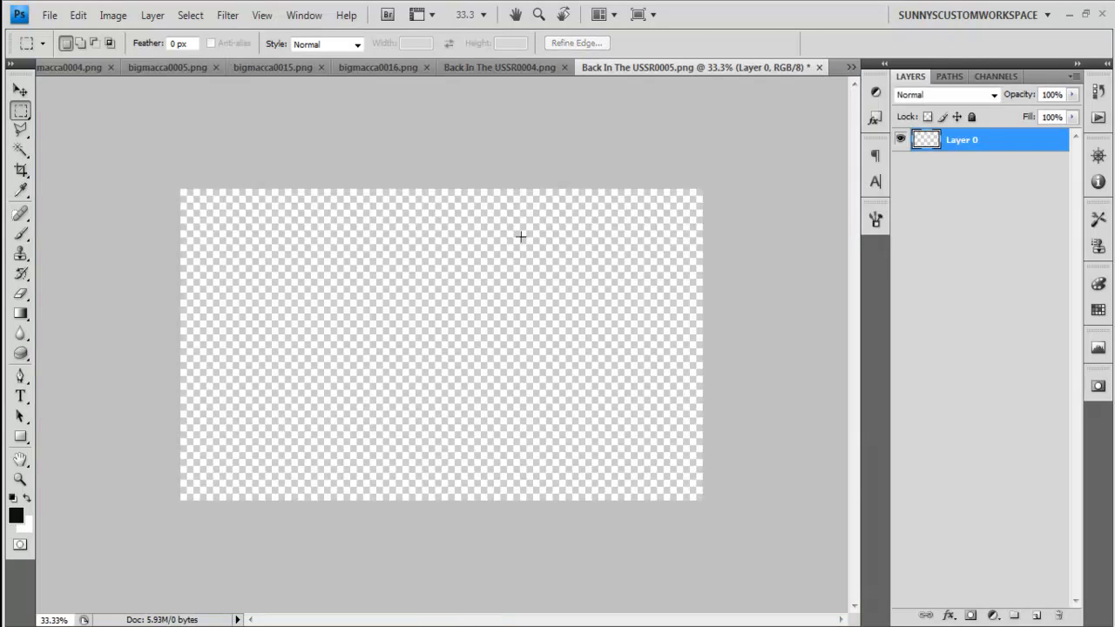
- Paste the E into Untitled-1, then cut the D and paste it on top
left_click(851, 67)
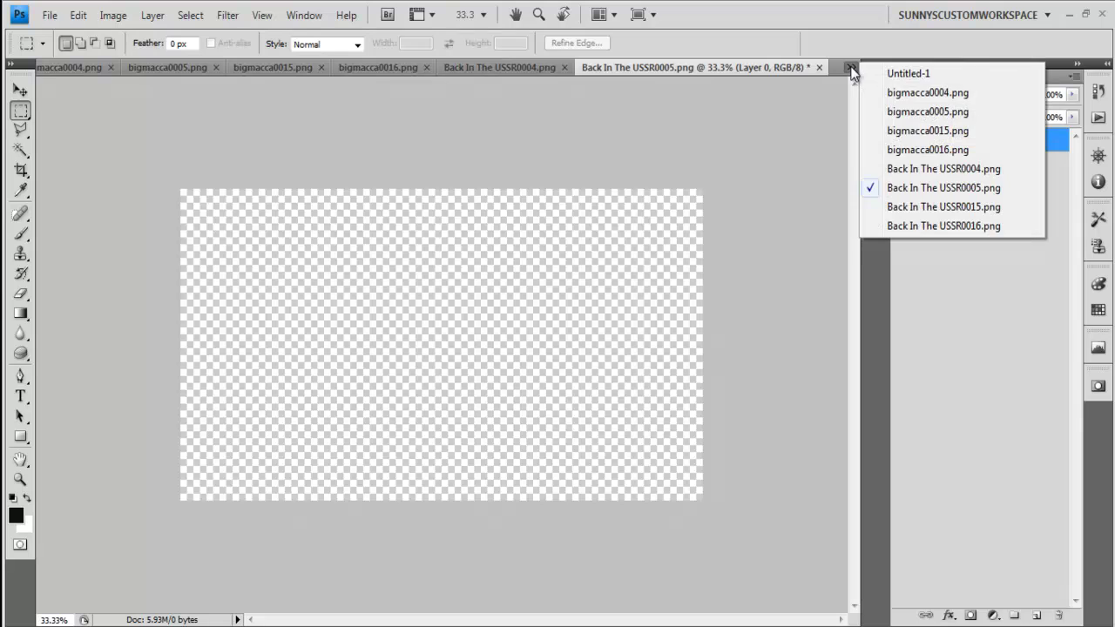
left_click(889, 79)
key("ctrl+v")
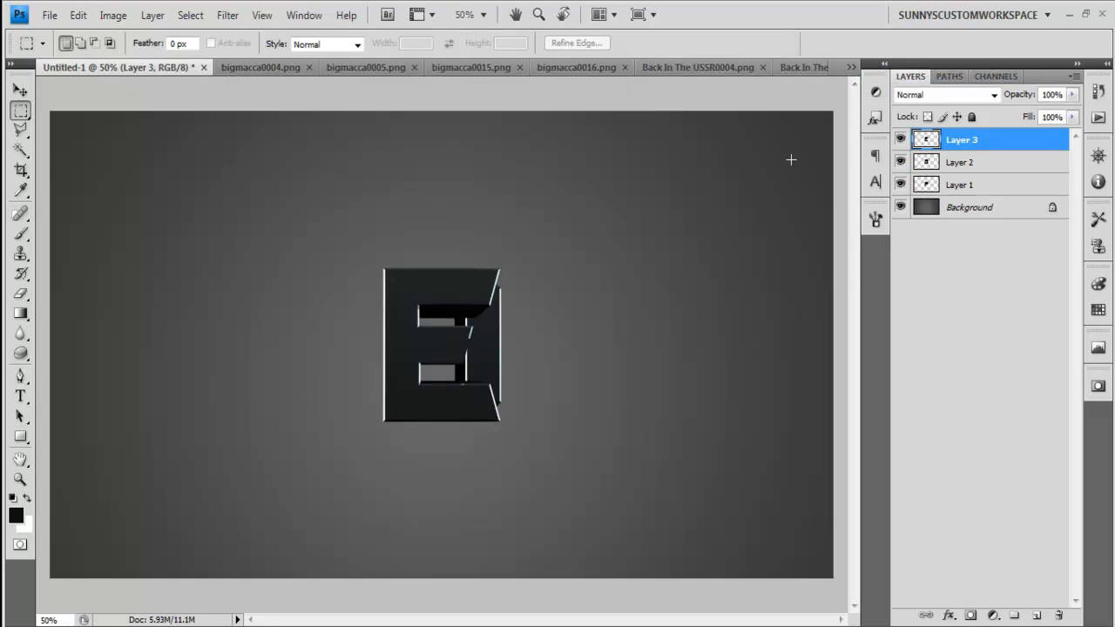
left_click(854, 71)
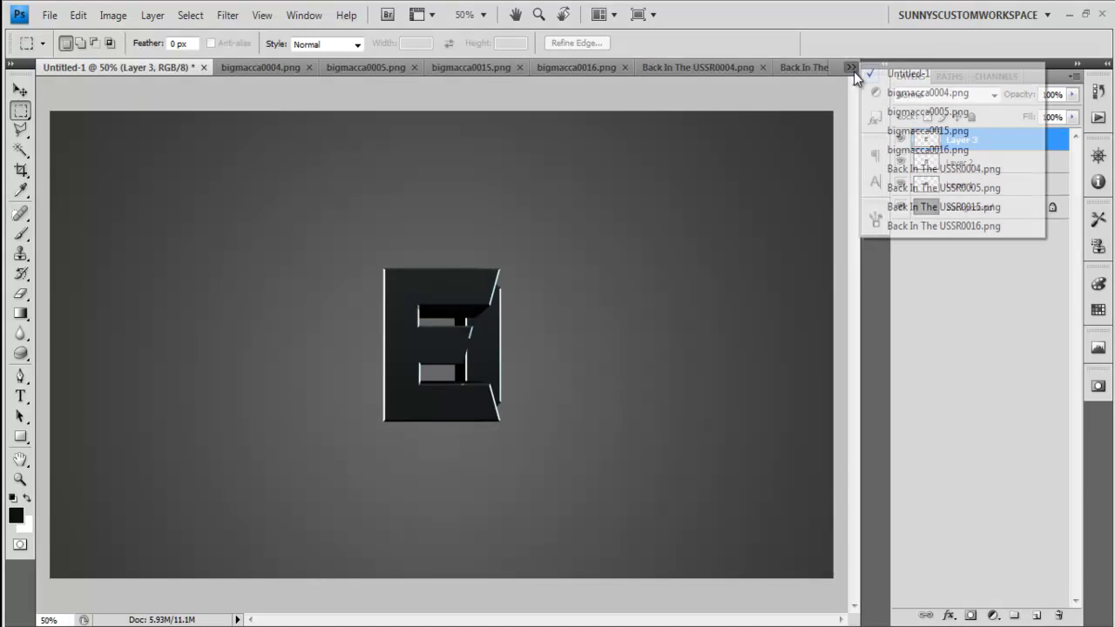
left_click(917, 170)
key("ctrl+a")
key("ctrl+x")
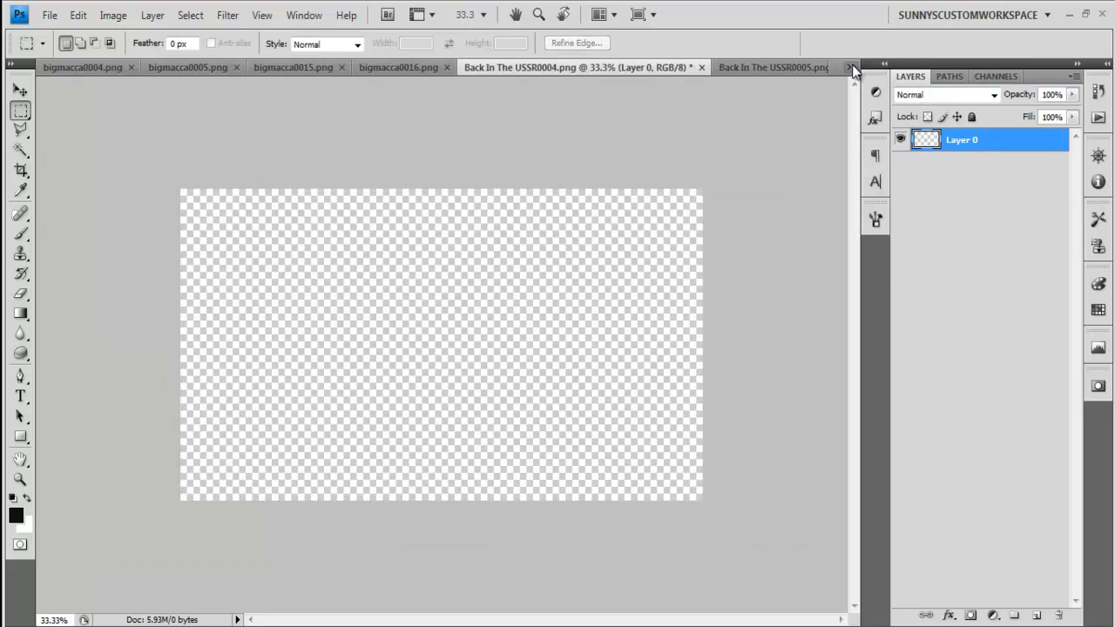
left_click(852, 68)
left_click(885, 78)
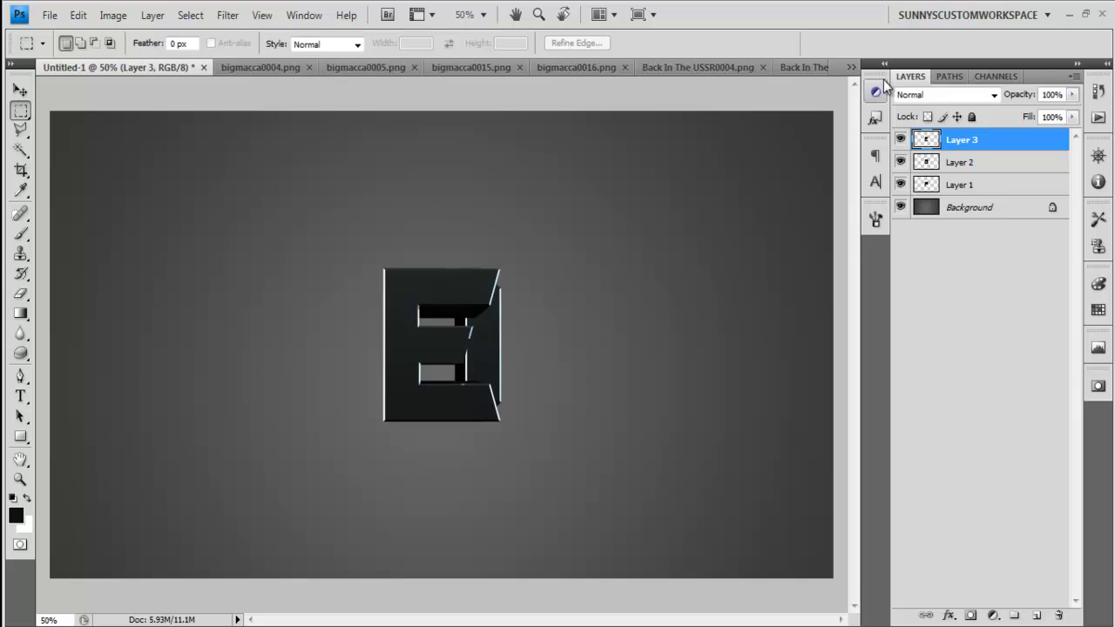
key("ctrl+v")
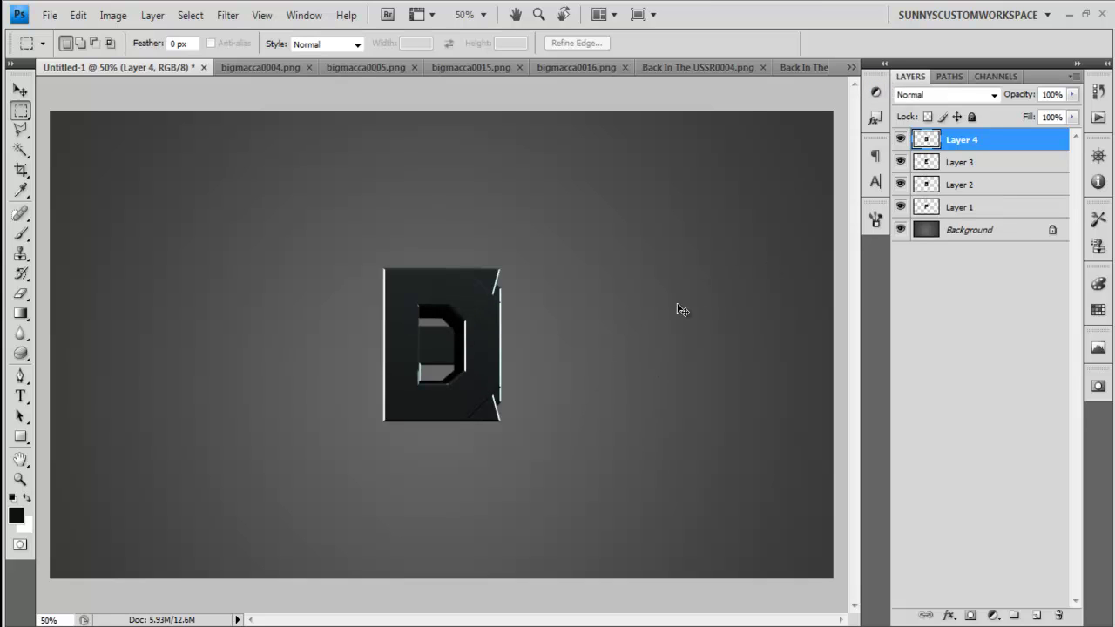
- Drag the D, O, P and E into left-to-right order spelling DOPE
left_click_drag(555, 410, 387, 407)
left_click(964, 188)
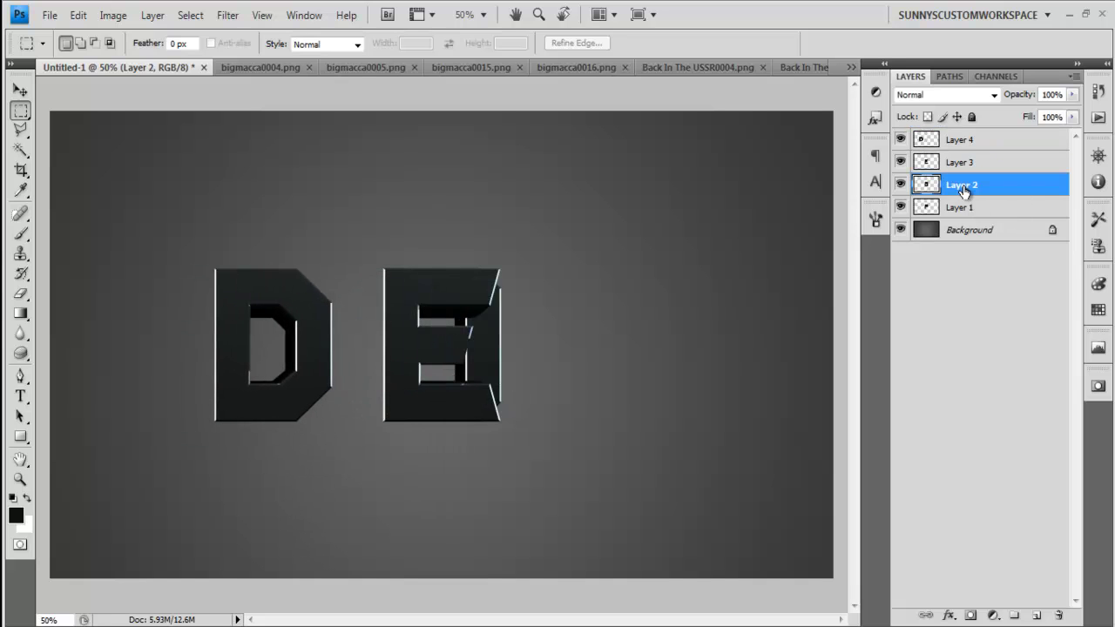
left_click_drag(652, 406, 607, 399)
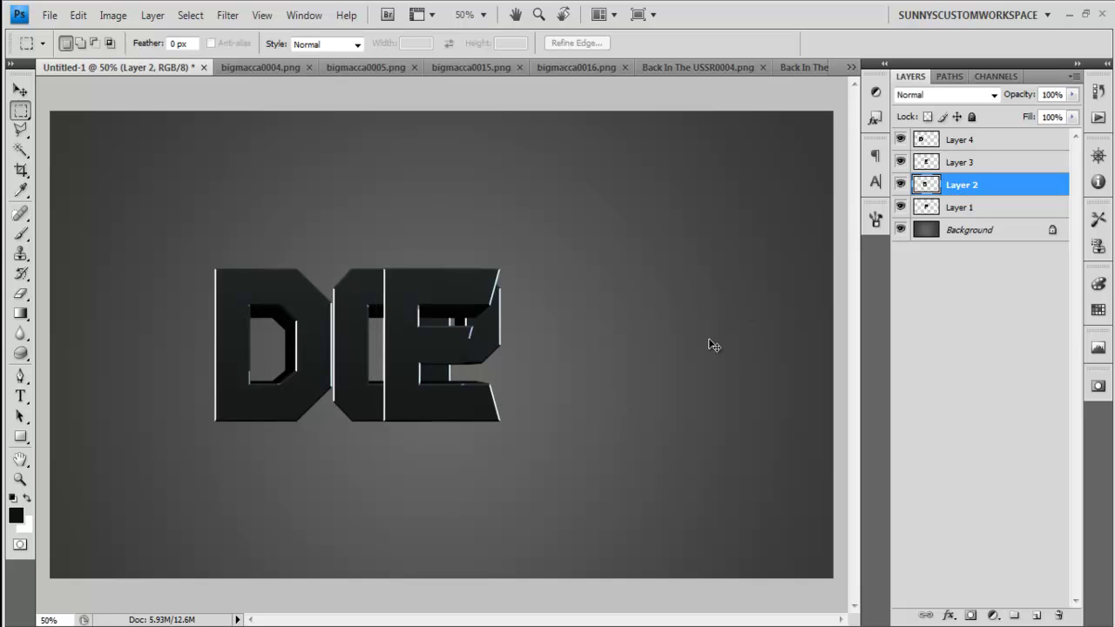
left_click(977, 211)
left_click_drag(762, 368, 815, 365)
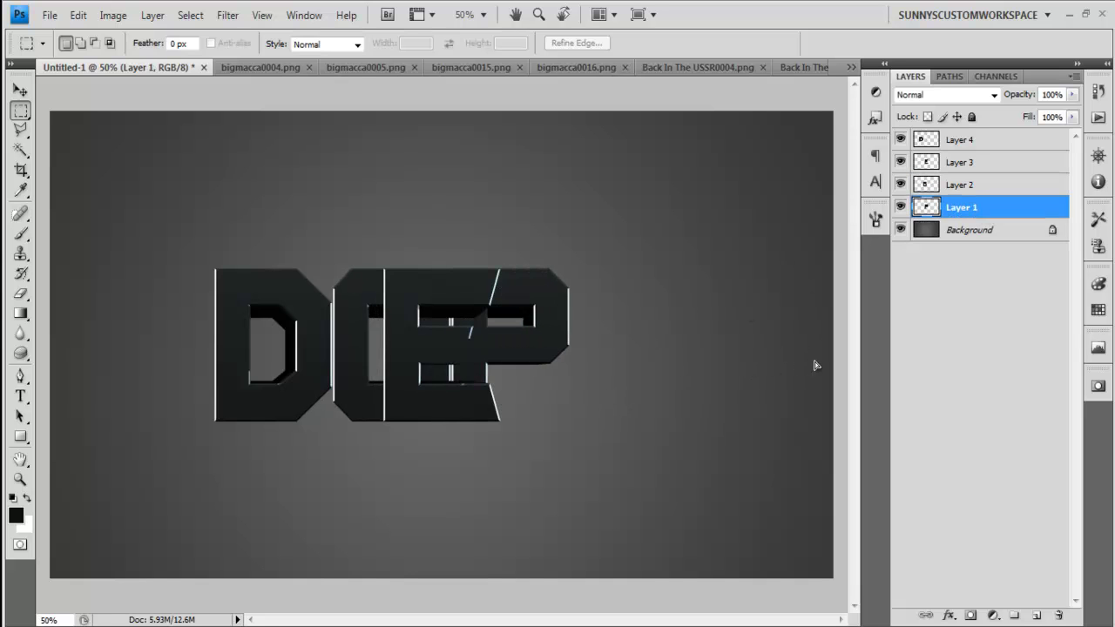
left_click(941, 162)
left_click_drag(745, 273, 893, 289)
left_click_drag(479, 385, 668, 373)
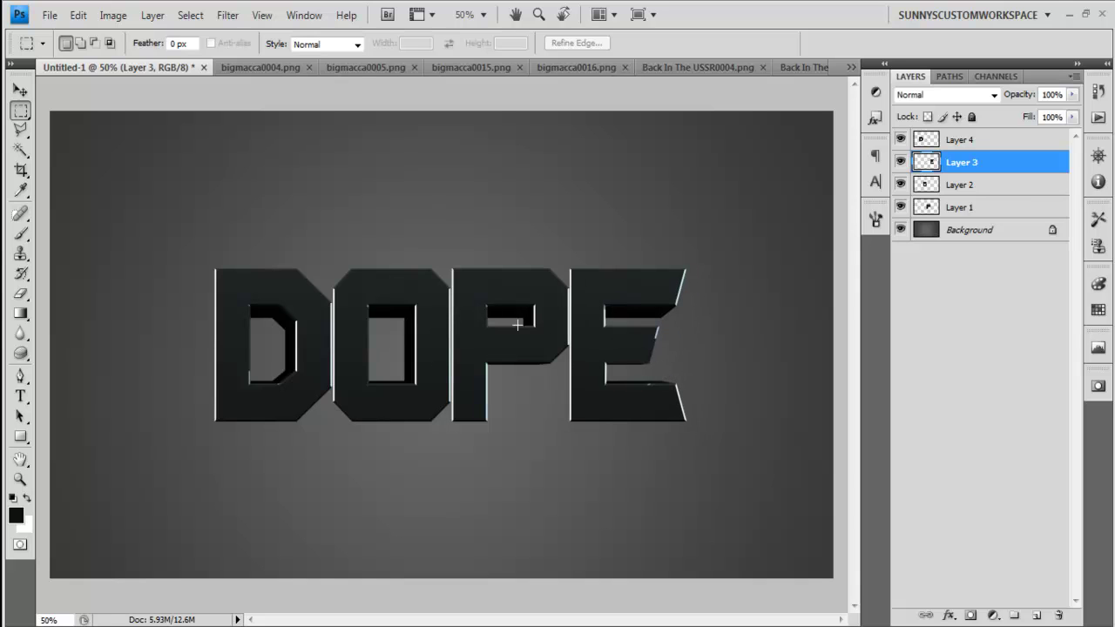
left_click(931, 187)
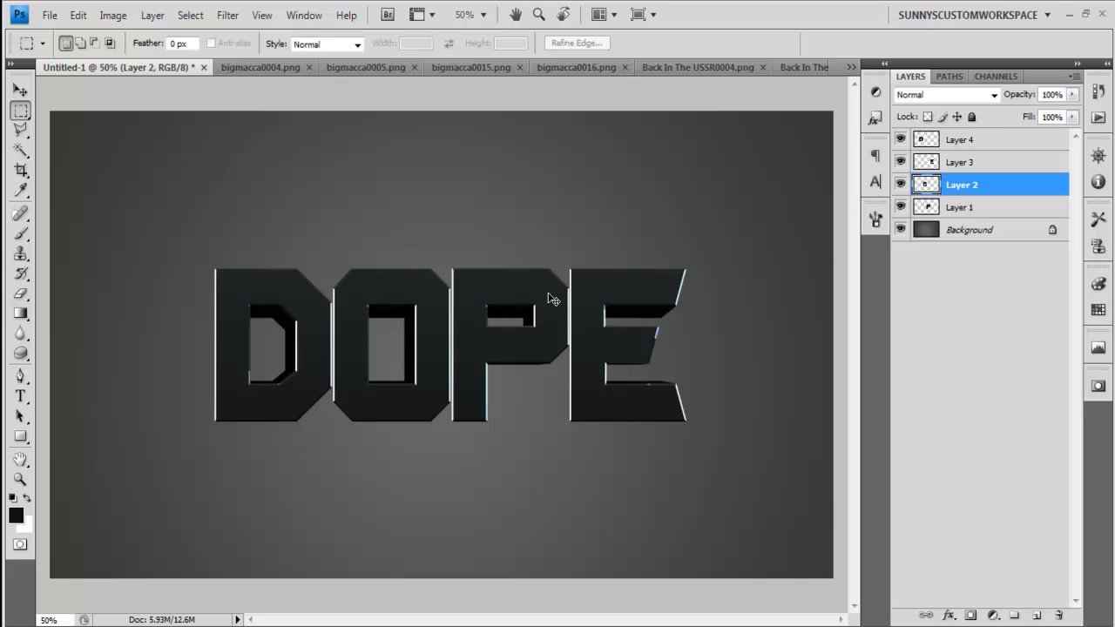
- Nudge the O left and right with Ctrl+arrow keys, ending about 5 px right
key("ctrl+Right")
key("ctrl+Right")
key("ctrl+Right")
key("ctrl+Right")
key("ctrl+Right")
key("ctrl+Right")
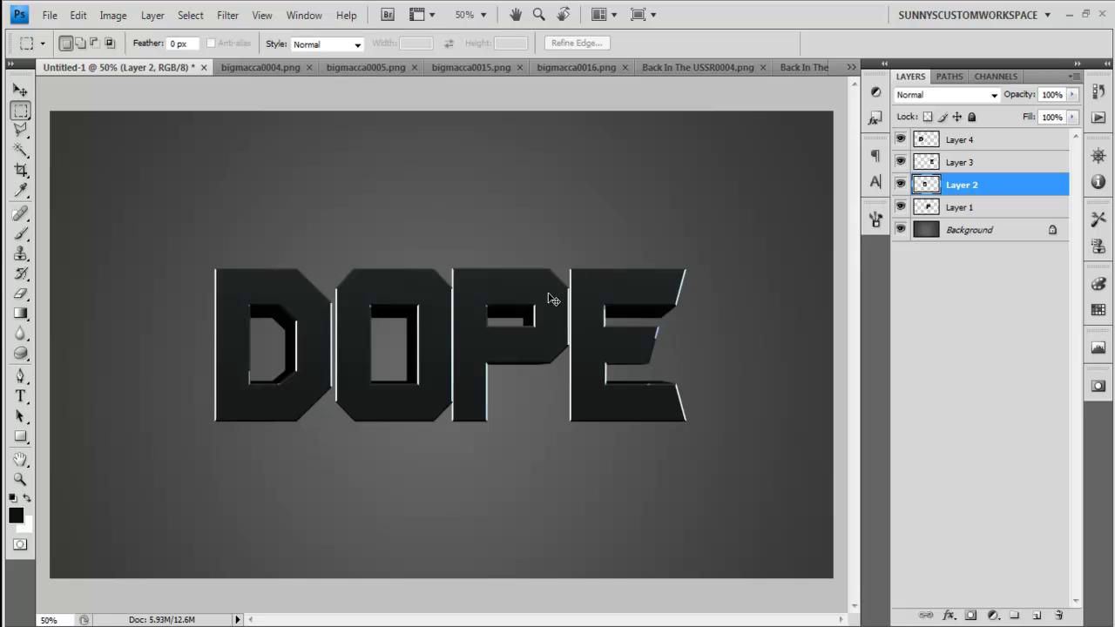
key("ctrl+Left")
key("ctrl+Left")
key("ctrl+Left")
key("ctrl+Right")
key("ctrl+Right")
key("ctrl+Right")
key("ctrl+Right")
key("ctrl+Right")
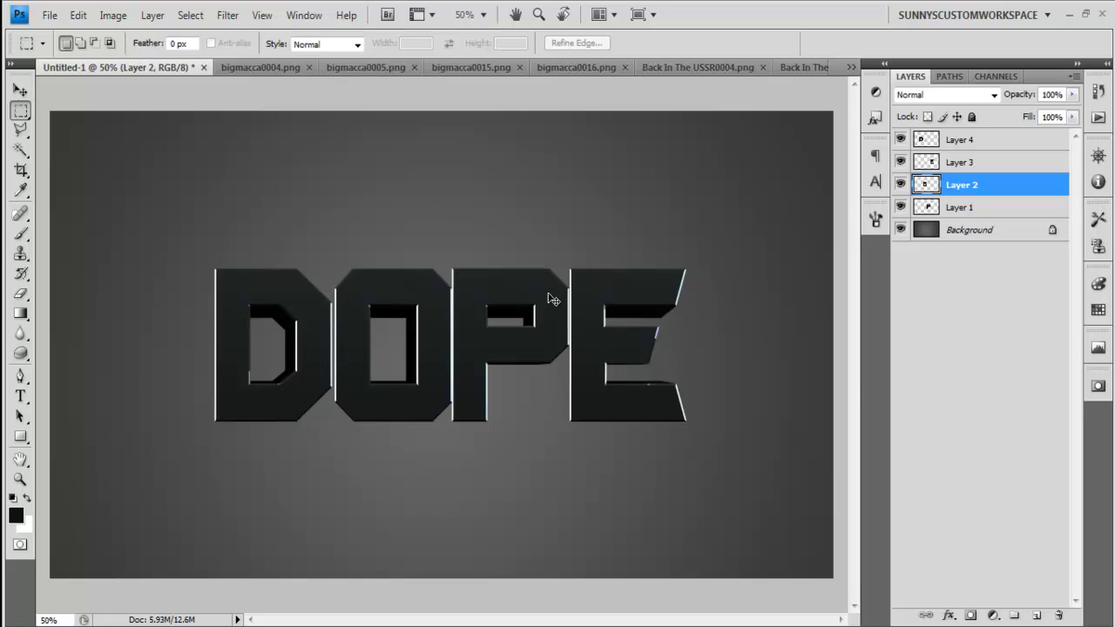
key("ctrl+Left")
key("ctrl+Left")
key("ctrl+Left")
key("ctrl+Left")
key("ctrl+Right")
key("ctrl+Right")
key("ctrl+Left")
key("ctrl+Left")
key("ctrl+Left")
key("ctrl+Right")
key("ctrl+Right")
key("ctrl+Right")
key("ctrl+Right")
key("ctrl+Right")
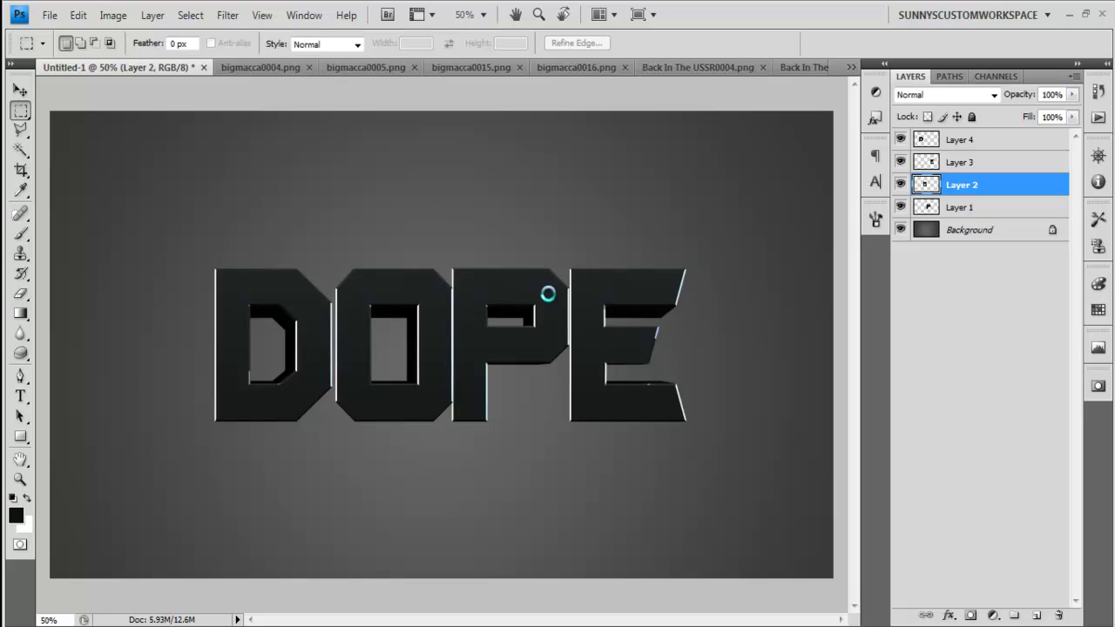
key("ctrl+Right")
key("ctrl+Right")
key("ctrl+Right")
key("ctrl+Left")
key("ctrl+Left")
key("ctrl+Left")
key("ctrl+Left")
key("ctrl+Left")
key("ctrl+Left")
key("ctrl+Left")
key("ctrl+Left")
key("ctrl+Right")
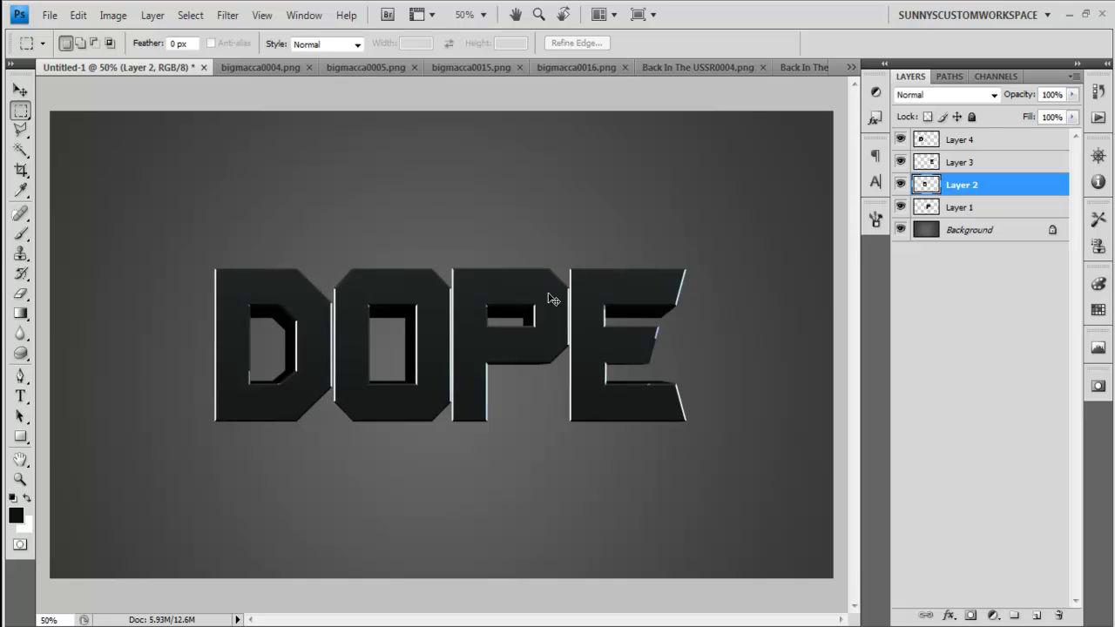
key("ctrl+Left")
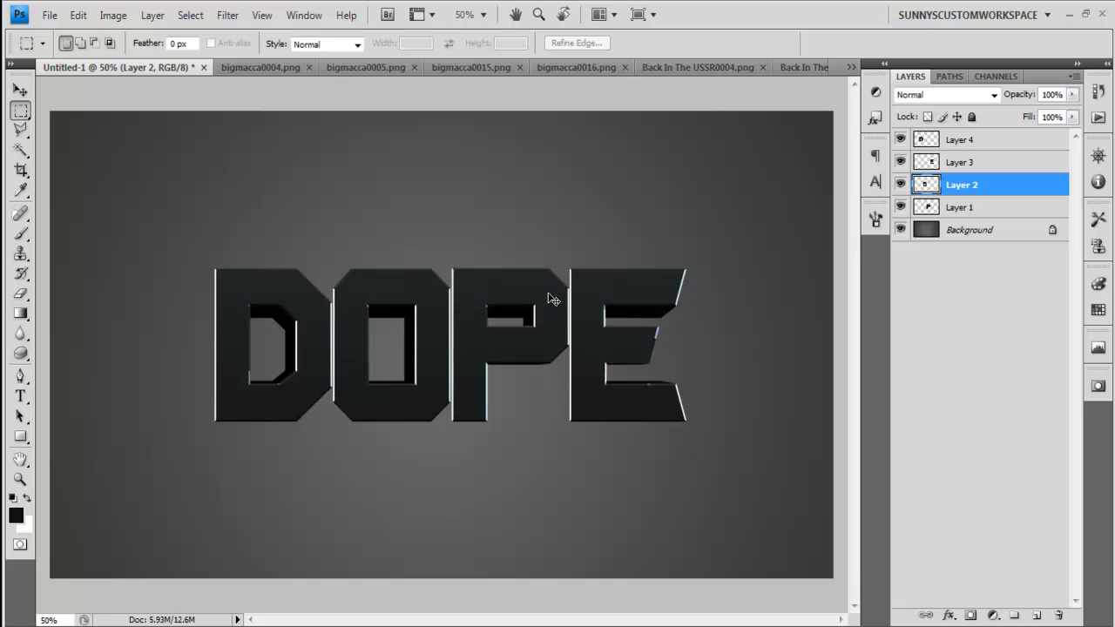
key("ctrl+Right")
key("ctrl+Right")
key("ctrl+Right")
key("ctrl+Right")
key("ctrl+Right")
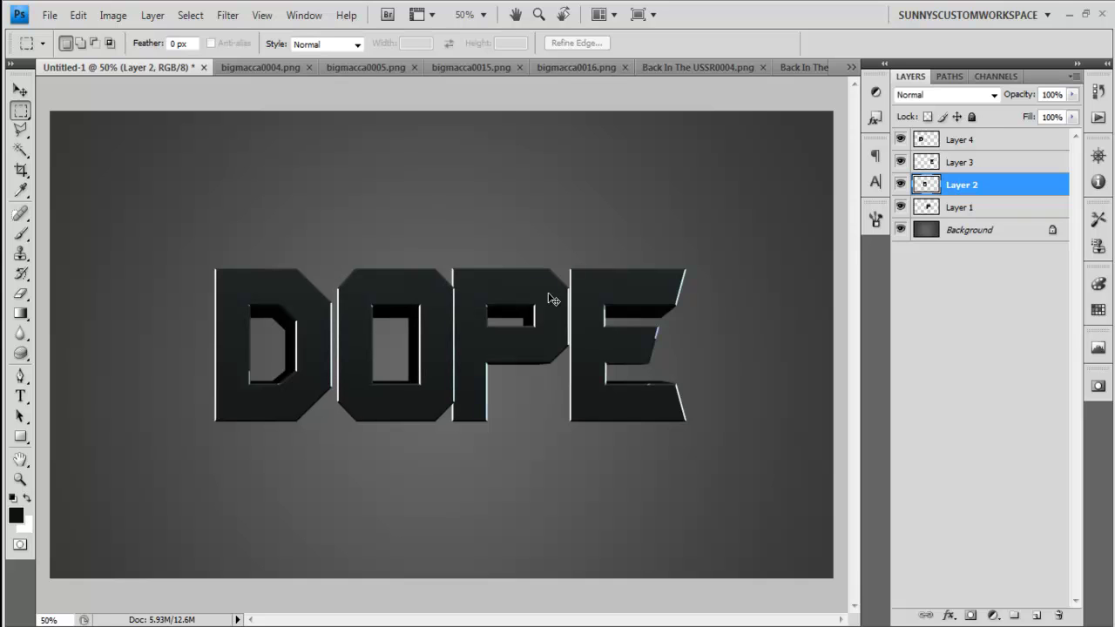
- Nudge the P a few pixels right and the E about 10 px right
left_click(928, 212)
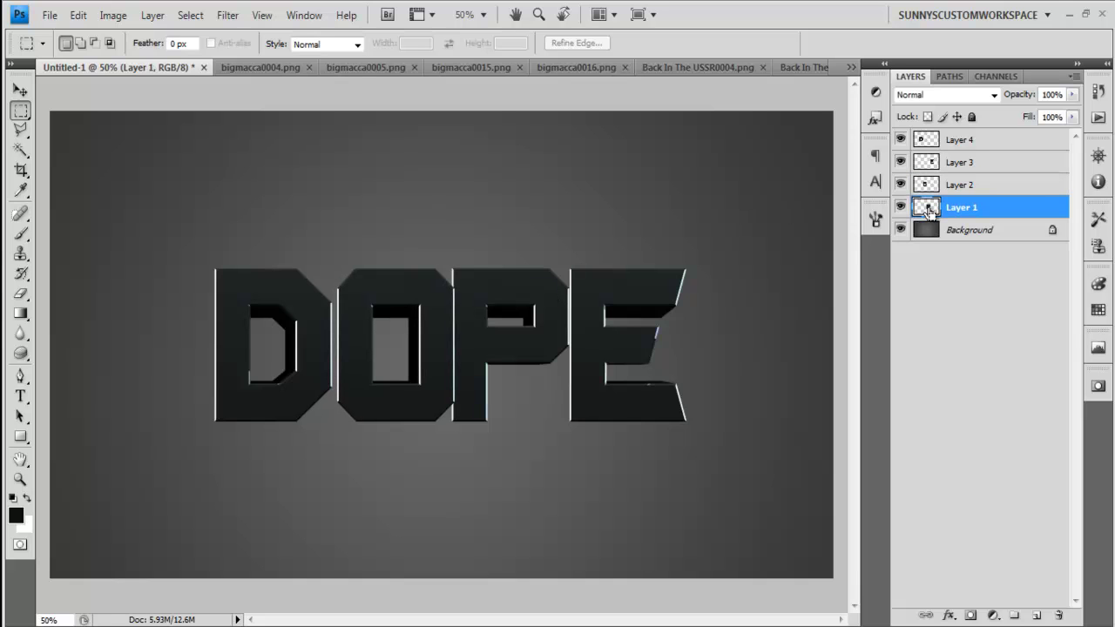
key("ctrl+Right")
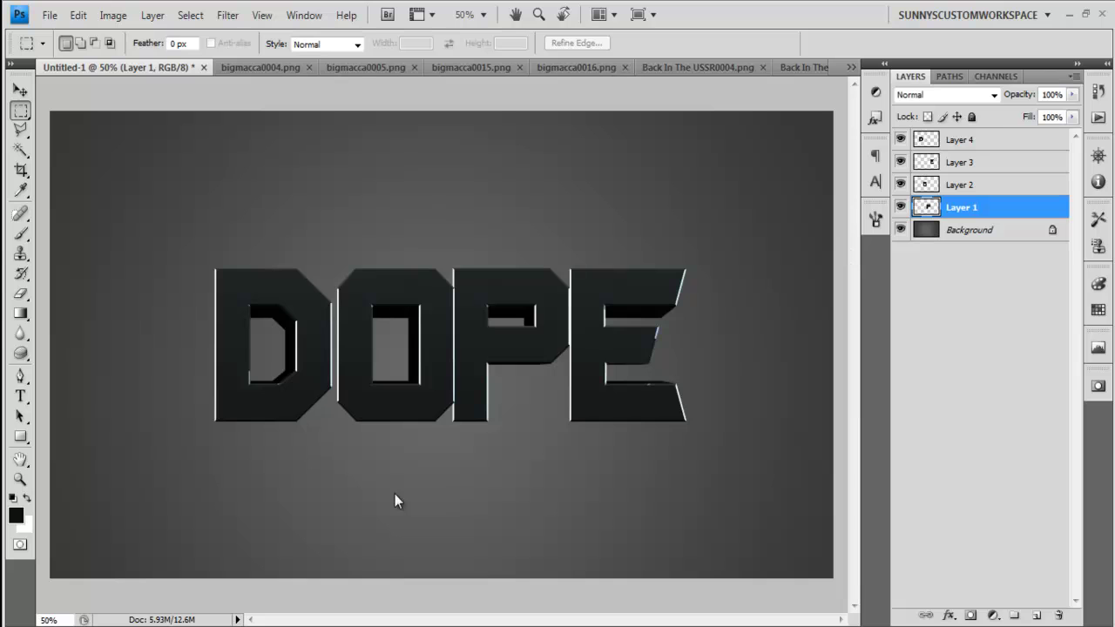
key("ctrl+Right")
key("ctrl+Right")
key("ctrl+Right")
key("ctrl+Right")
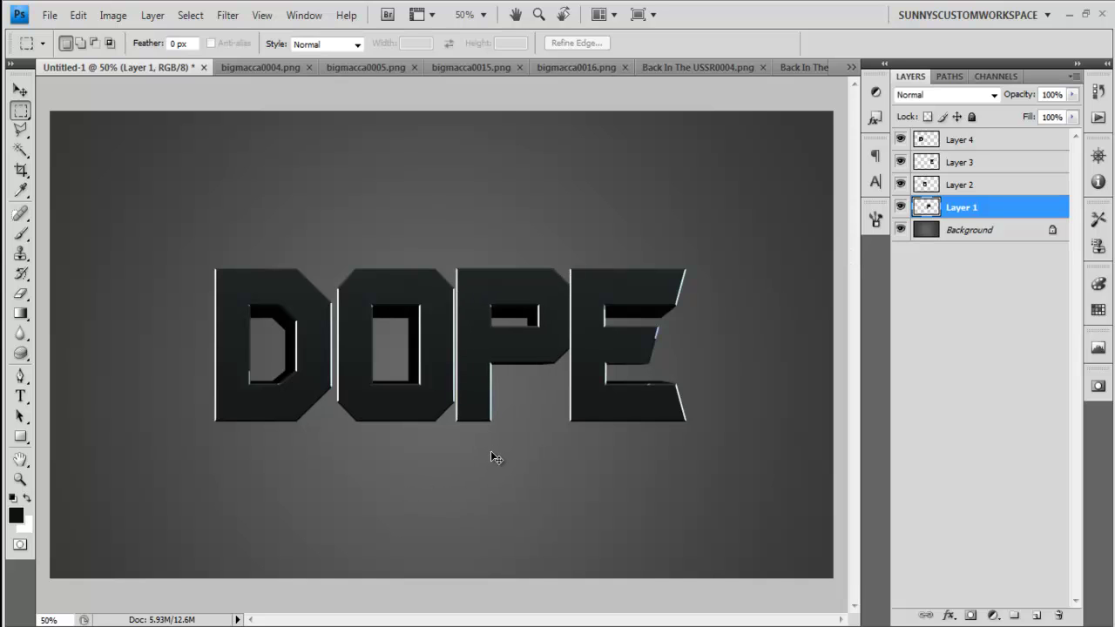
key("ctrl+Right")
key("ctrl+Right")
key("ctrl+Right")
key("ctrl+Right")
key("ctrl+Right")
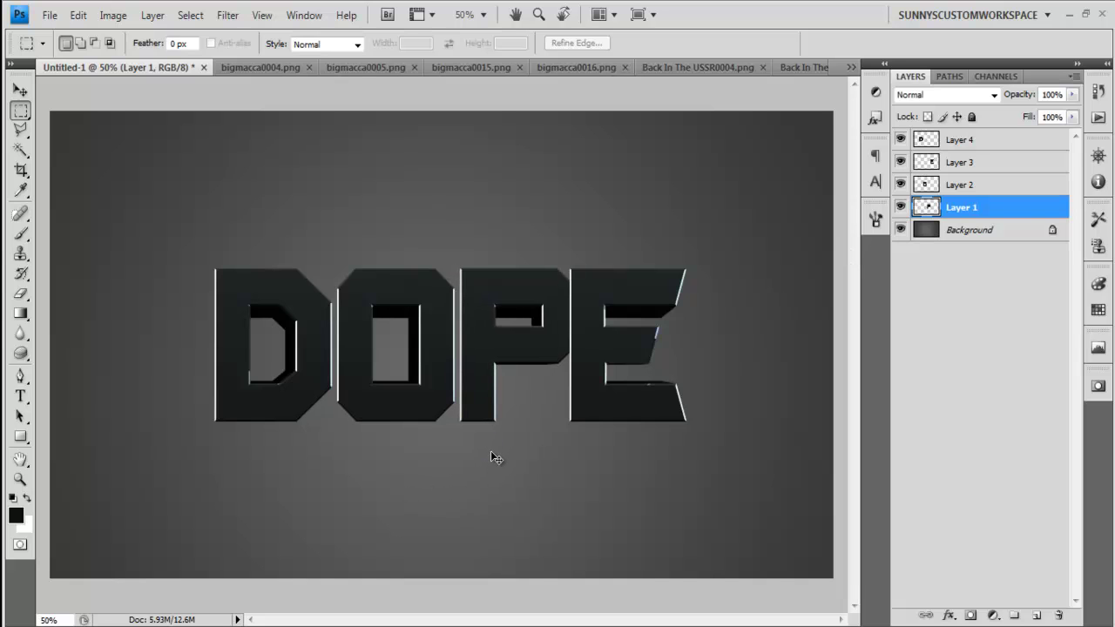
left_click(927, 168)
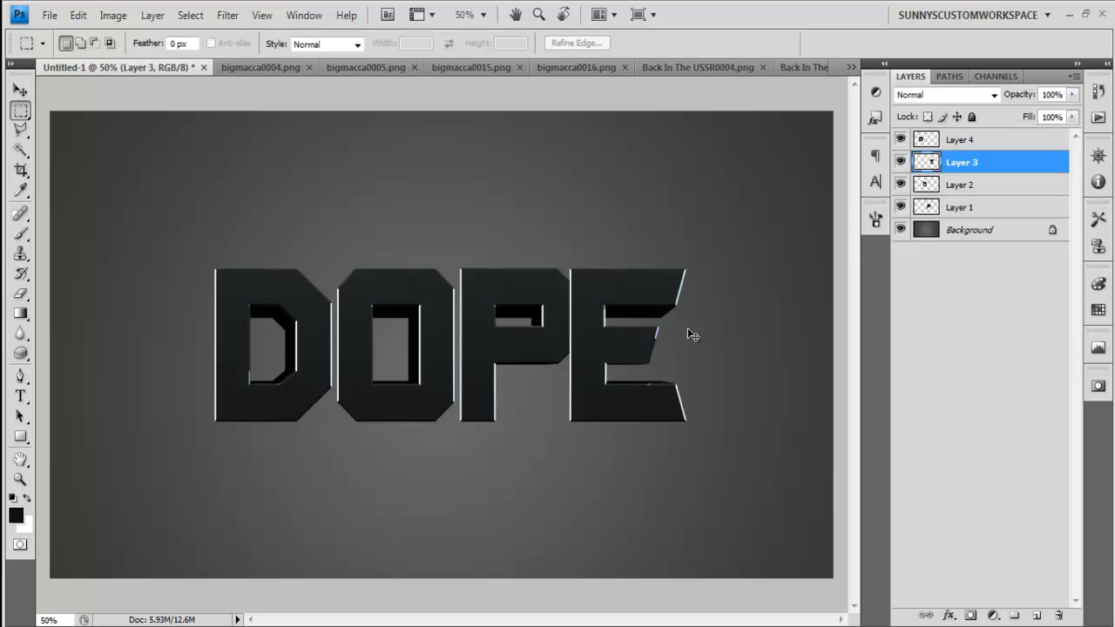
key("ctrl+shift+Right")
key("ctrl+shift+Right")
key("ctrl+Right")
key("ctrl+Right")
key("ctrl+Right")
key("ctrl+Right")
key("ctrl+Right")
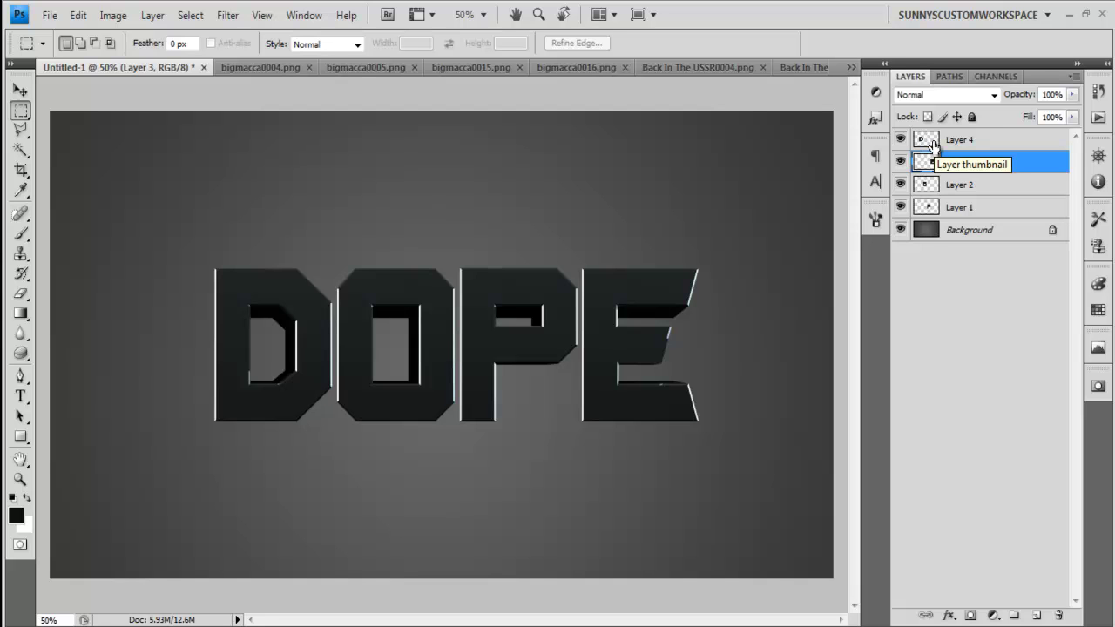
- Add a Color Overlay effect to the D's layer with Color blend mode
double_click(951, 141)
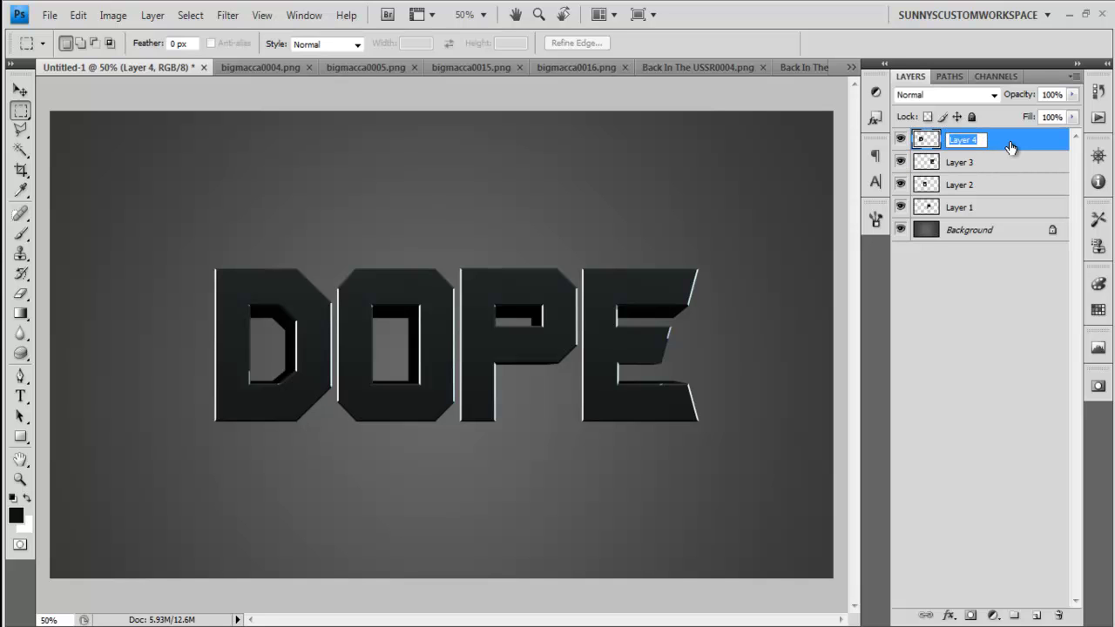
double_click(1011, 148)
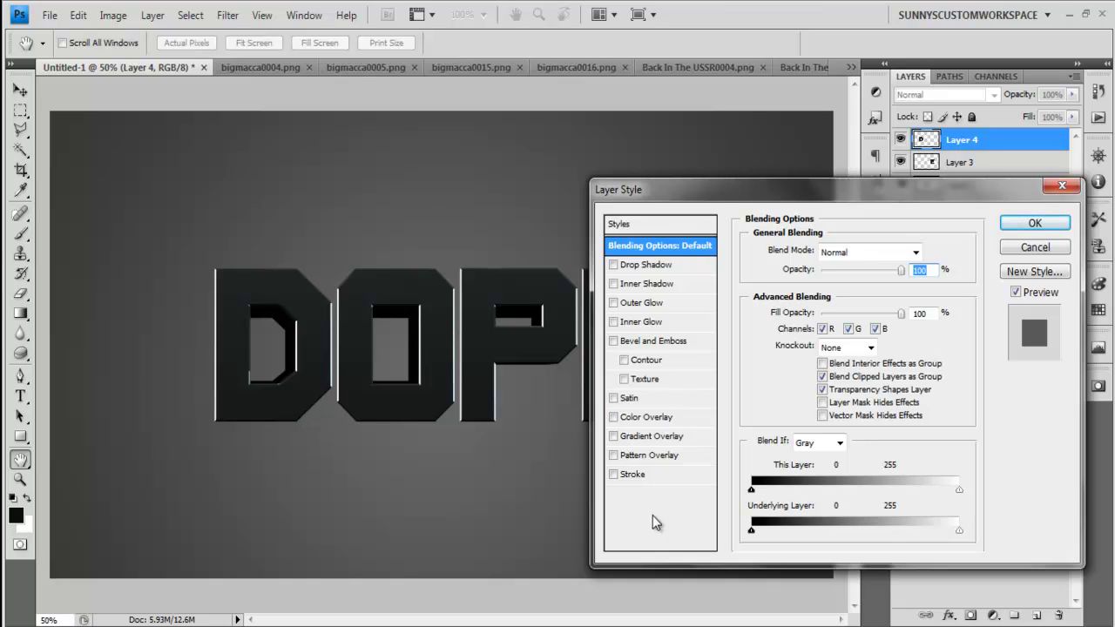
left_click(656, 421)
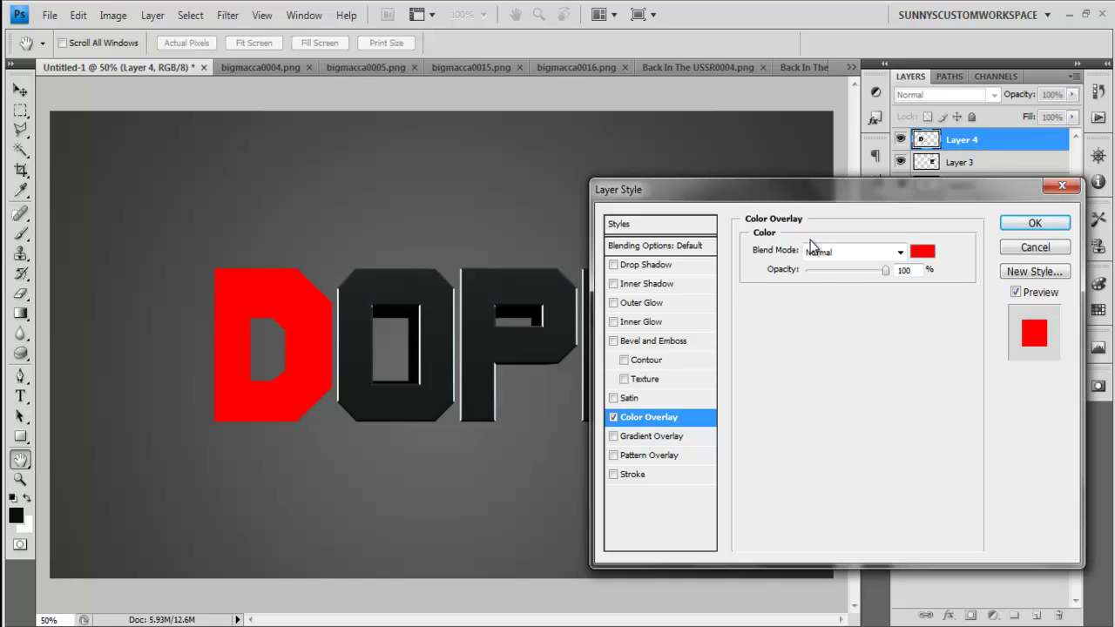
left_click(832, 254)
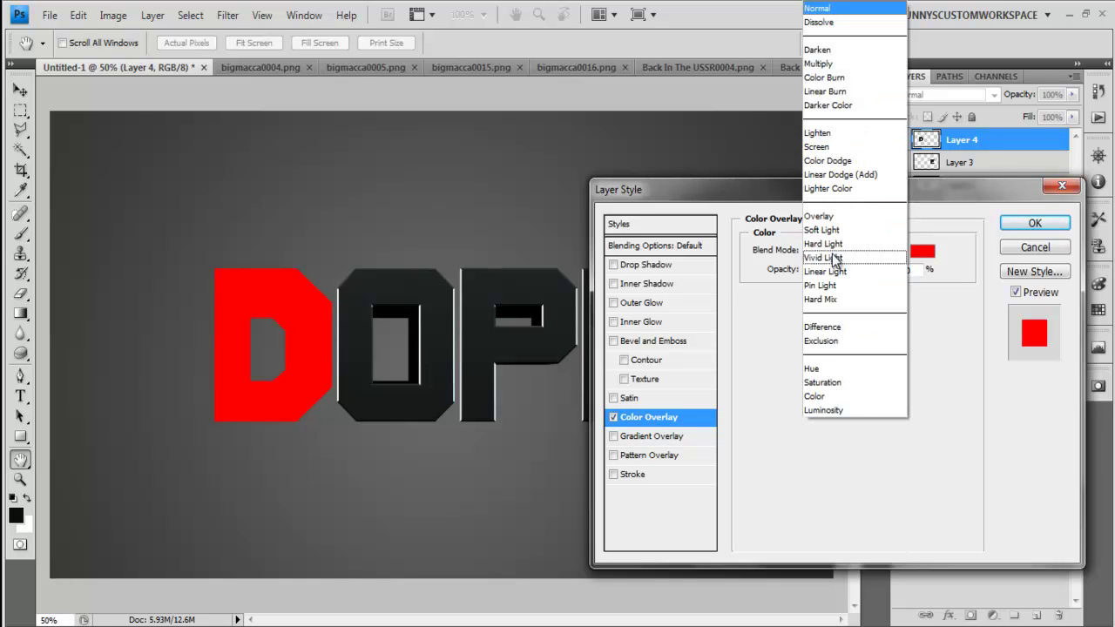
left_click(847, 397)
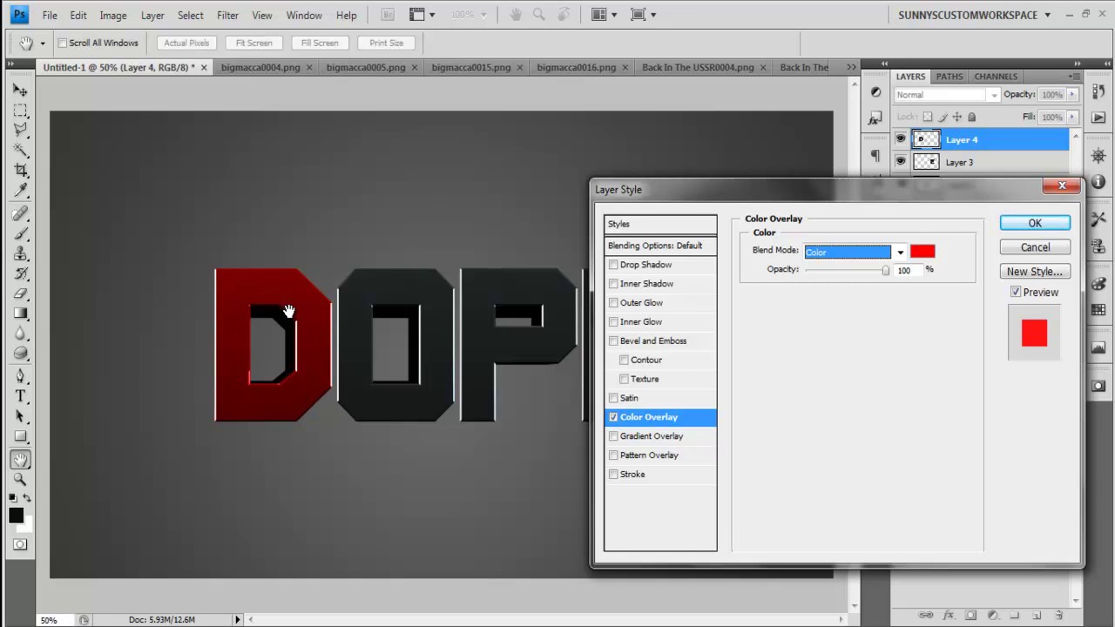
- Set the overlay colour to a dark green and apply the style
left_click_drag(887, 270, 912, 261)
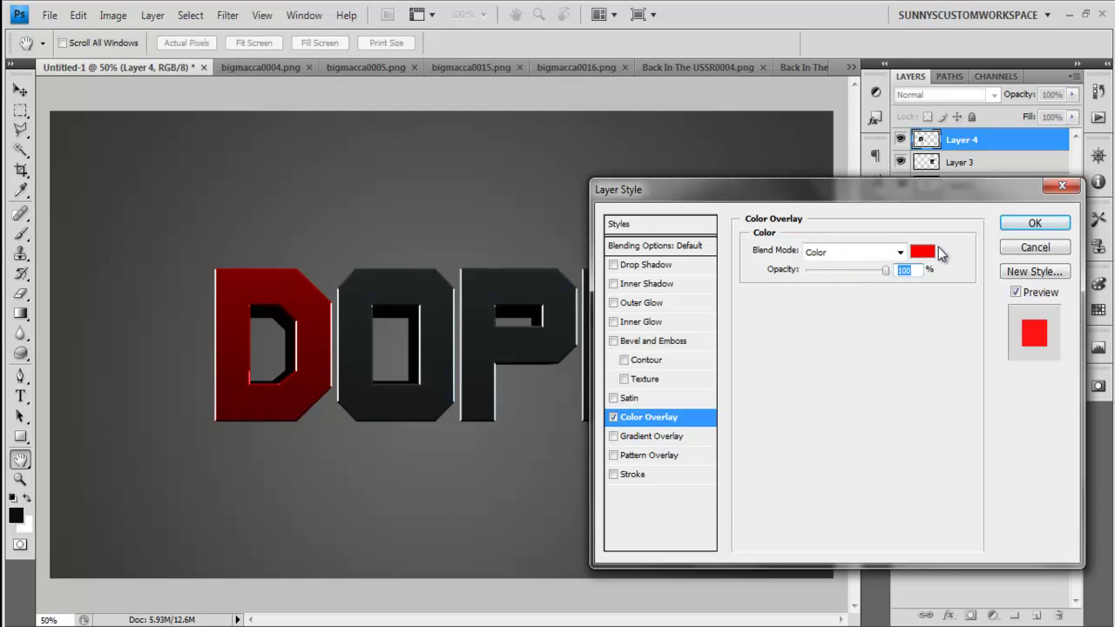
left_click(935, 253)
left_click_drag(737, 289, 858, 359)
left_click(858, 357)
left_click(963, 221)
left_click(1034, 223)
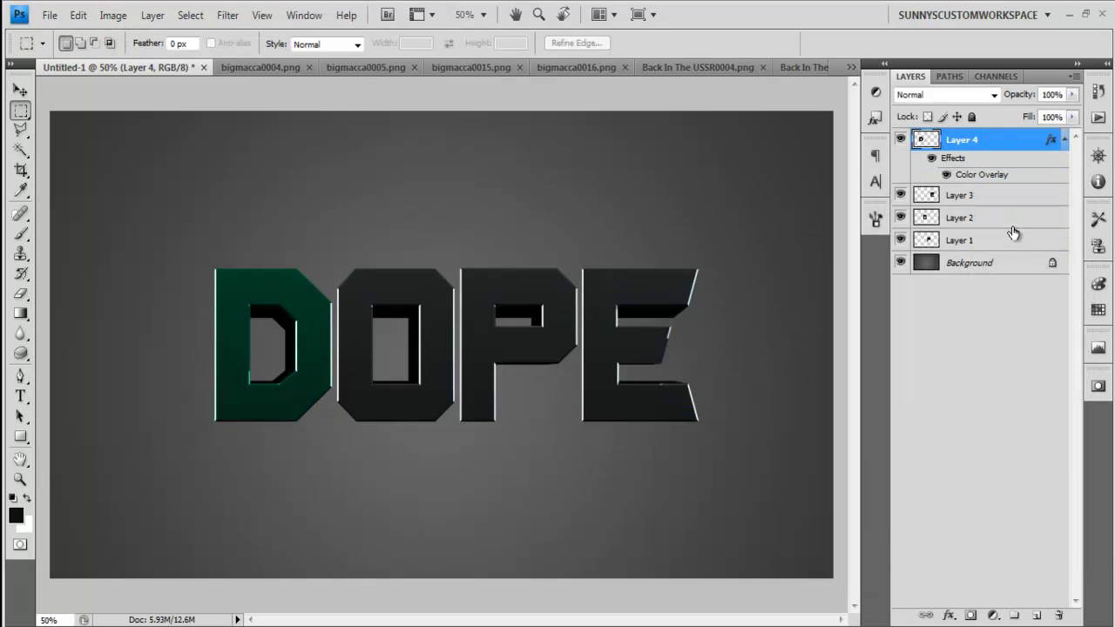